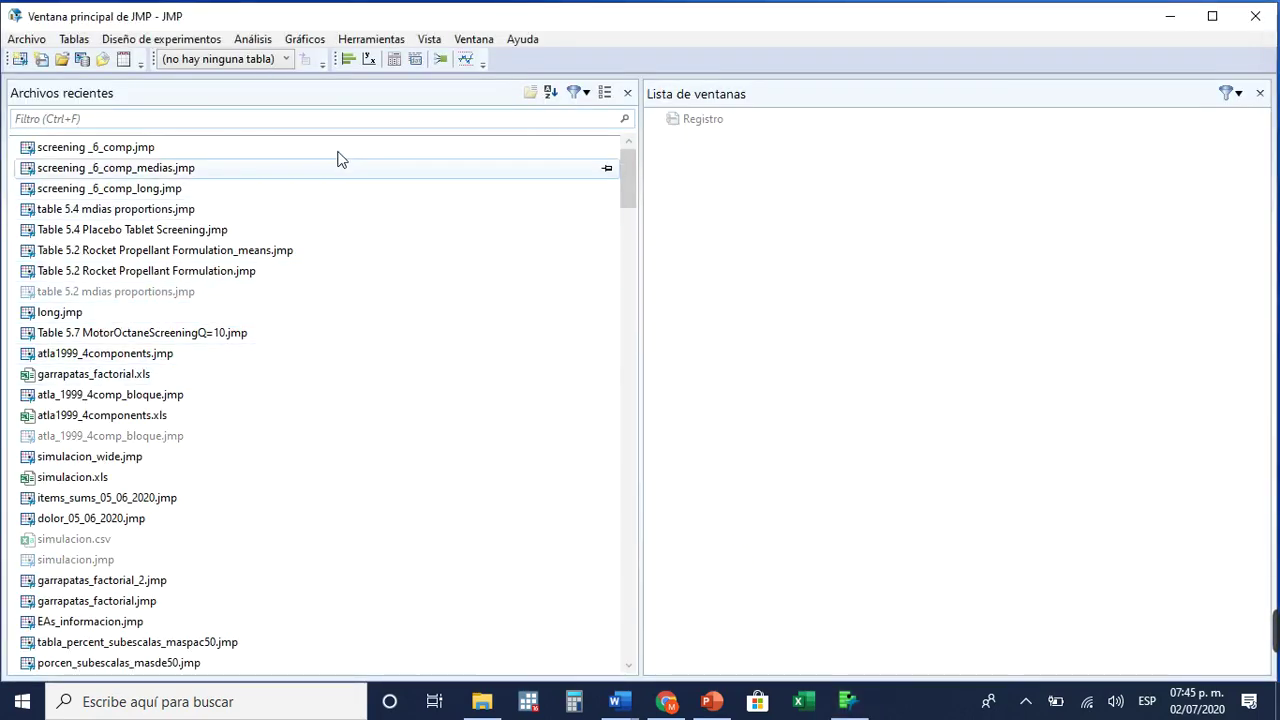
Start a new classic mixture design (Diseño de mezclas) and maximize its window
left_click(197, 42)
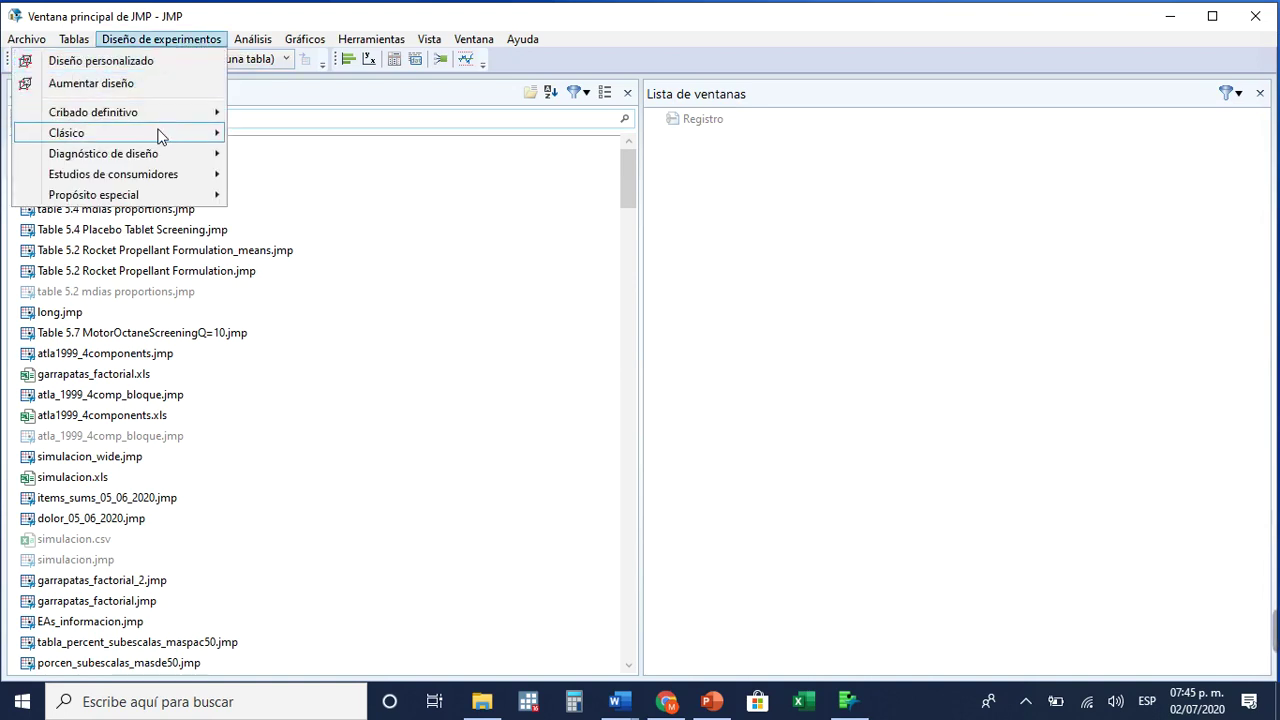
mouse_move(160, 135)
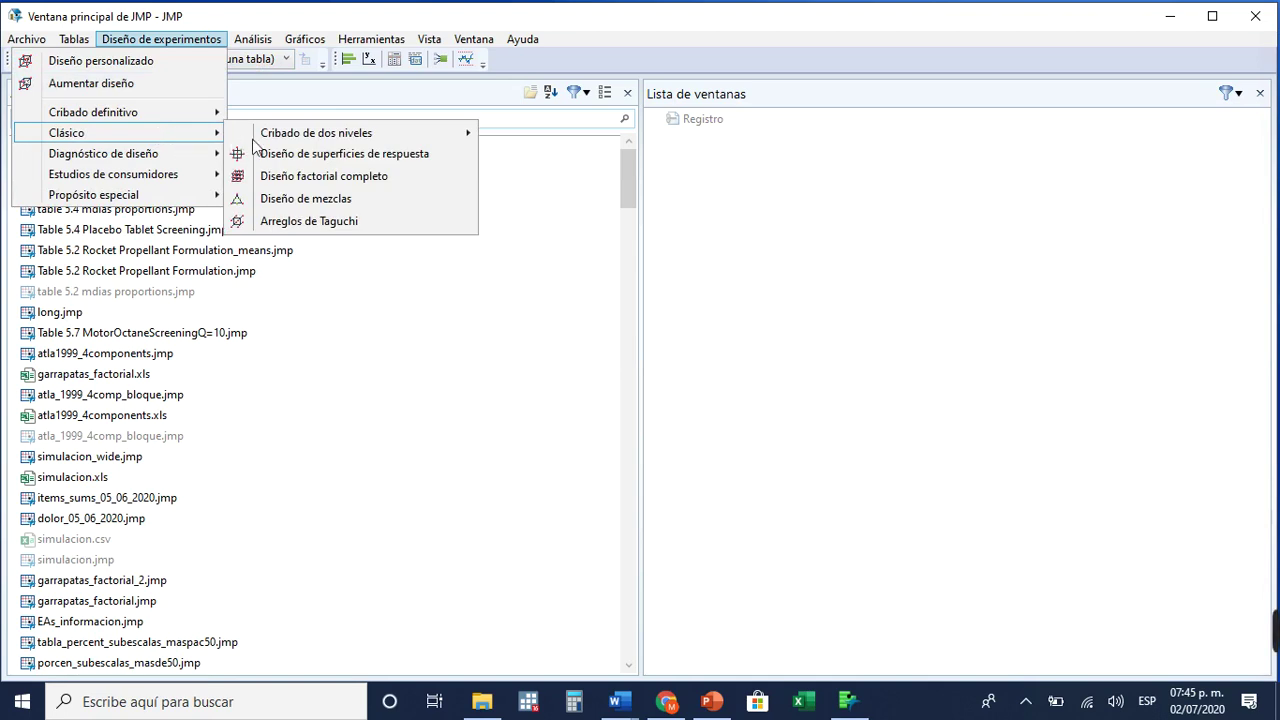
left_click(308, 200)
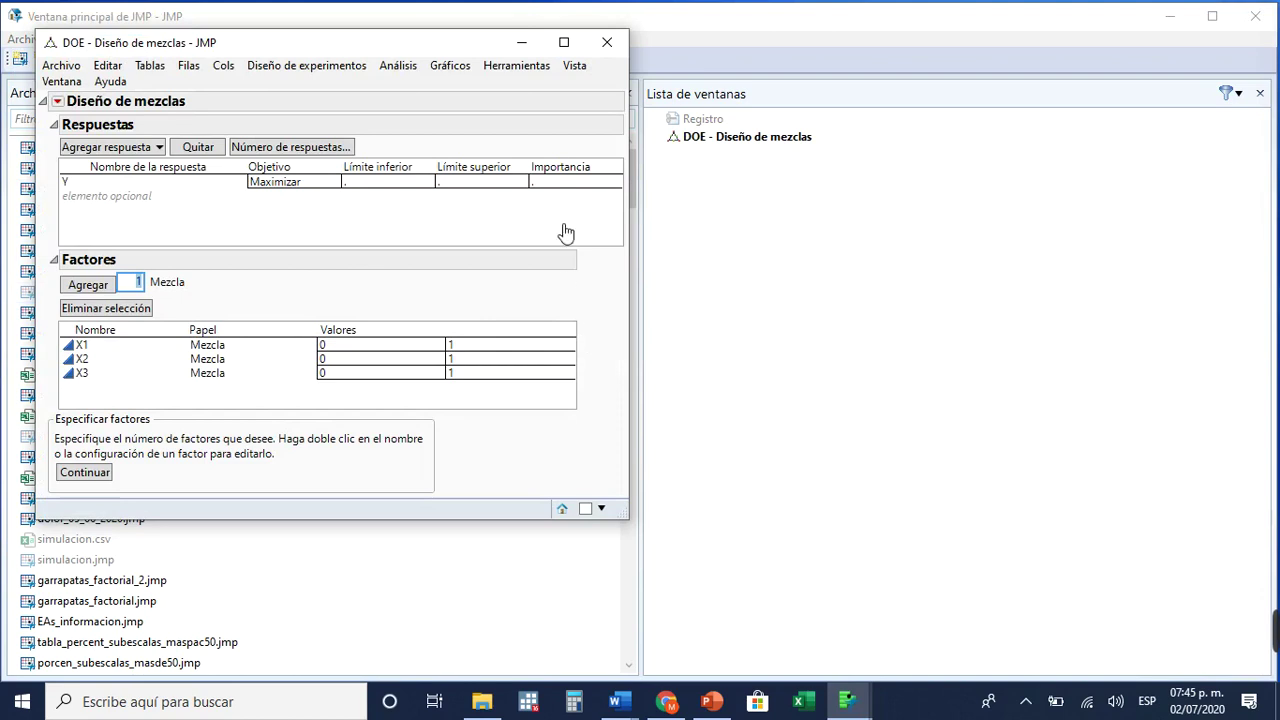
left_click(563, 44)
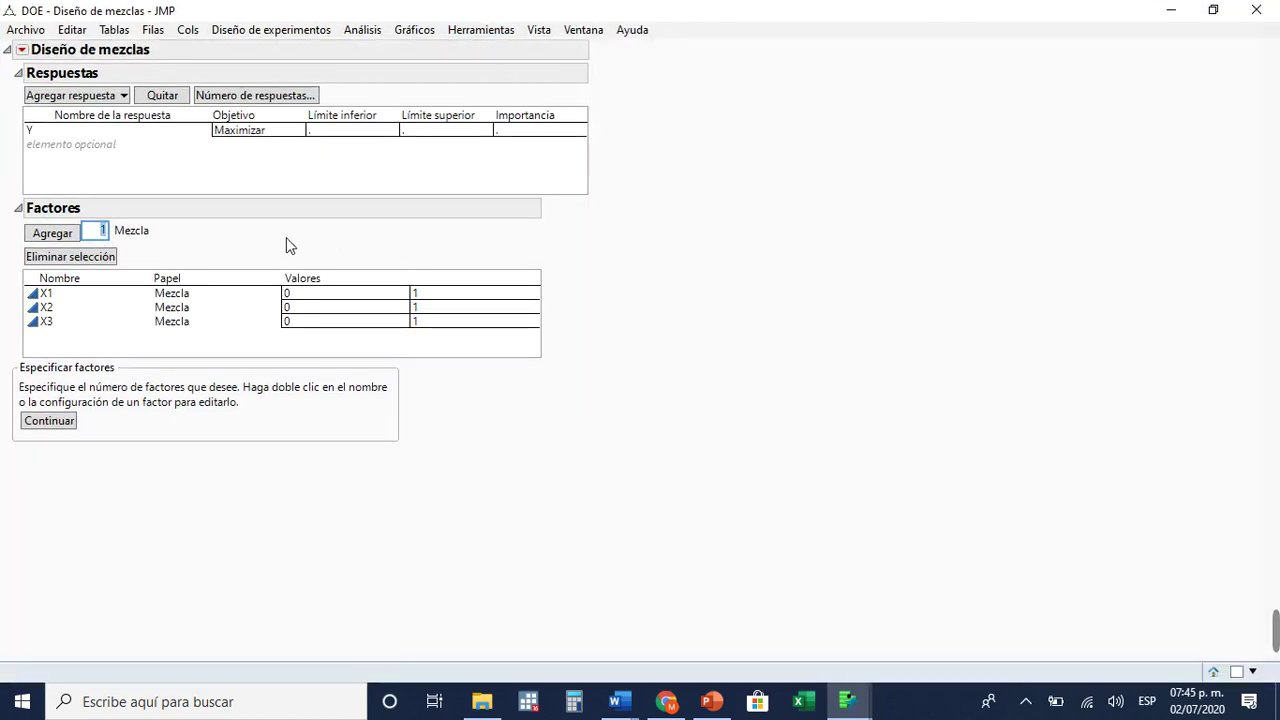
Rename the response Y as Repose angle
double_click(62, 131)
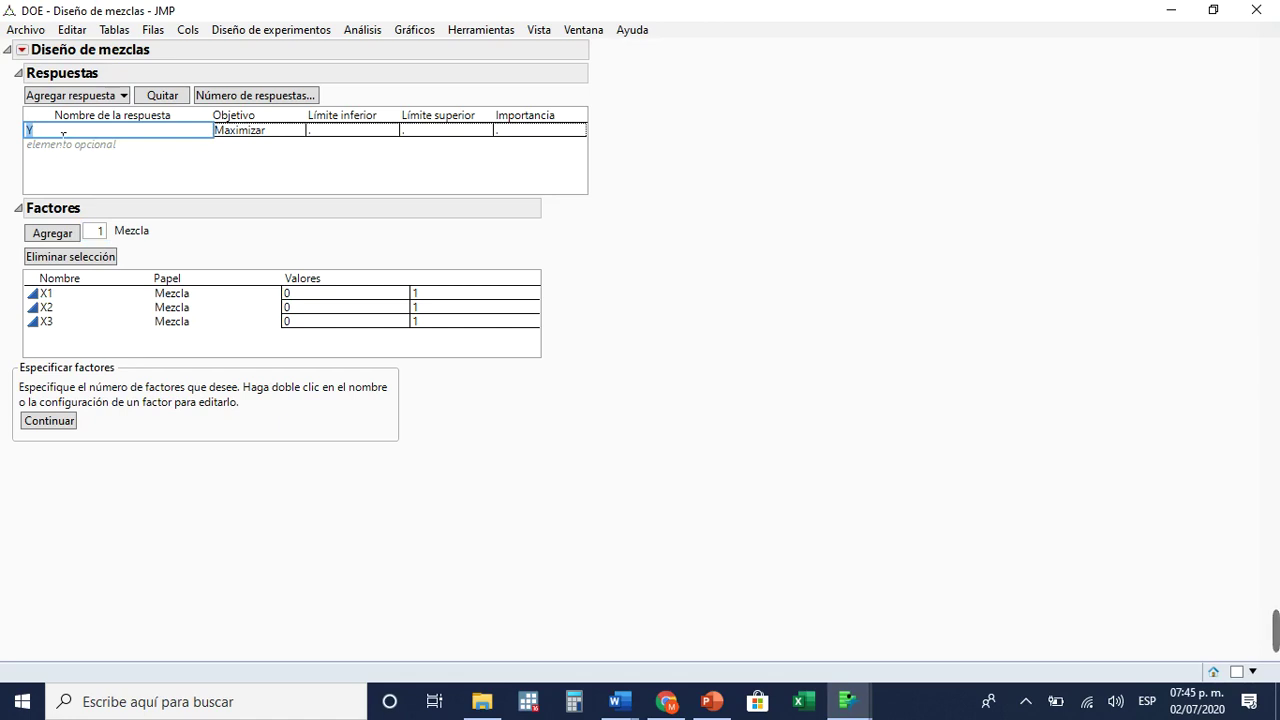
type("Repose angle")
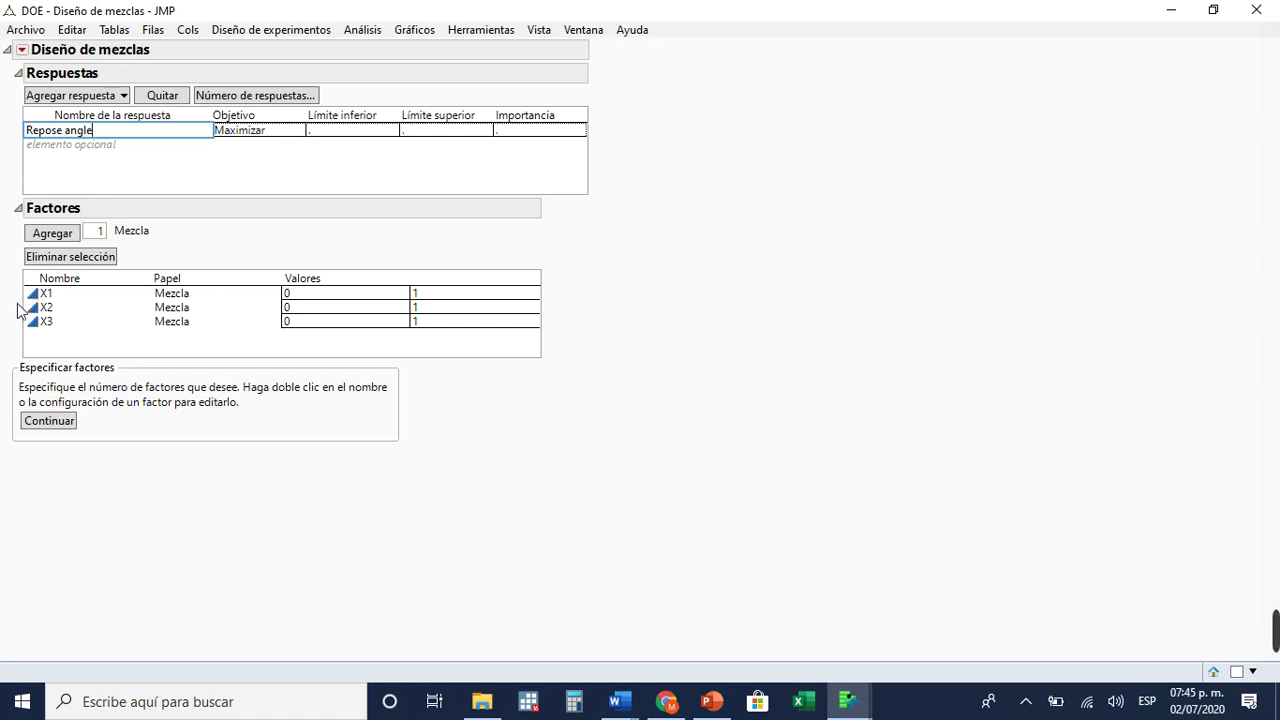
key("Return")
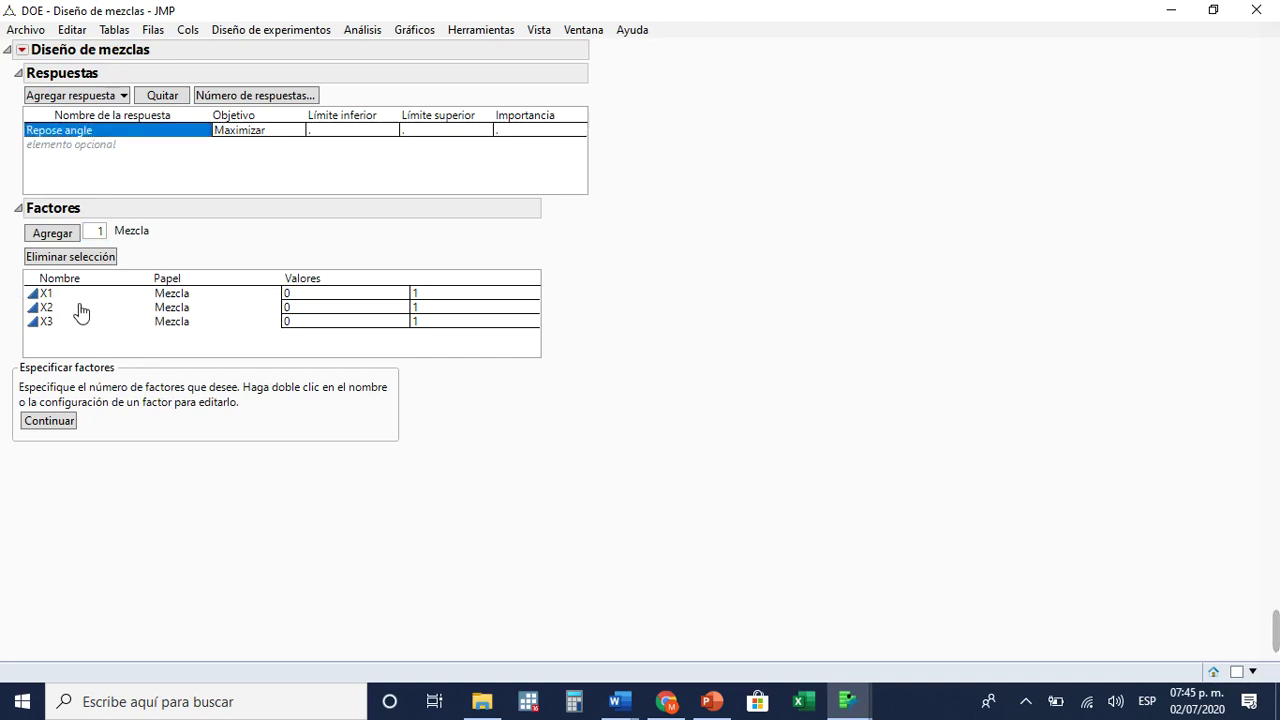
Add 3 more mixture factors to the factor list
left_click(100, 231)
type("3")
left_click(70, 233)
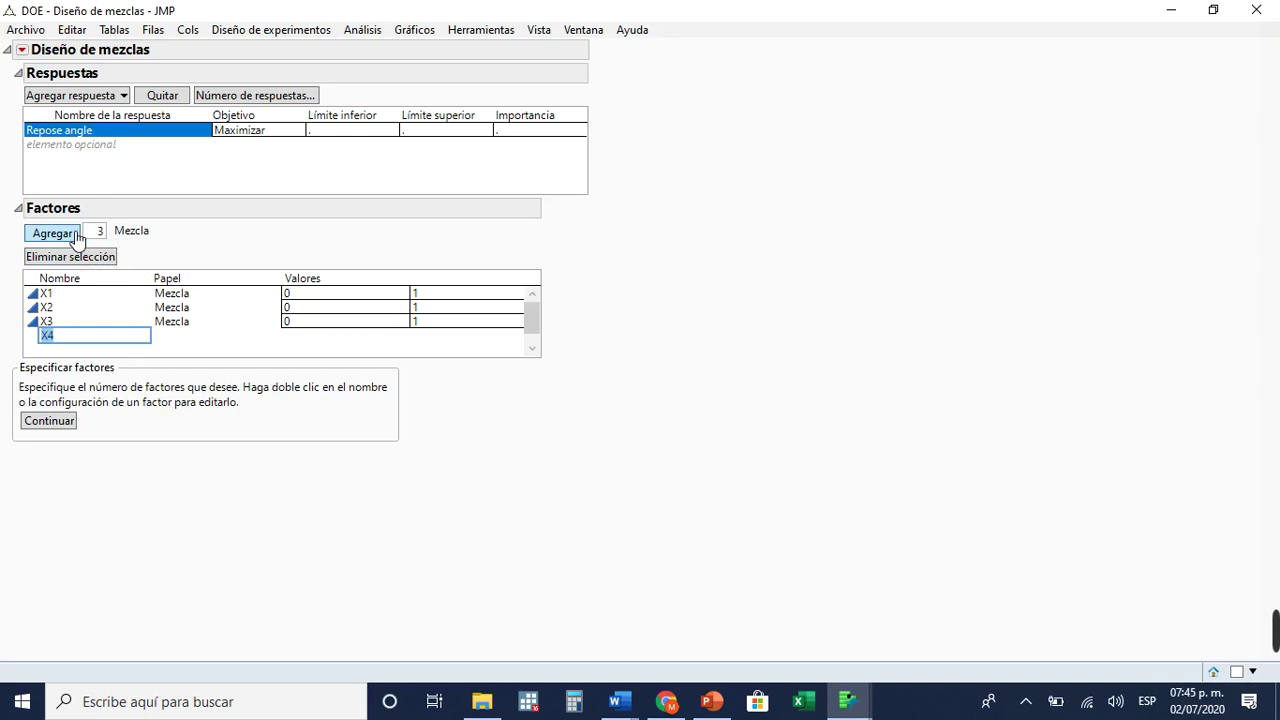
Rename the six mixture factors, in order, as Avicel, Aerosil, Lactose, Mg stearate, Acdisol and Explotab
double_click(61, 295)
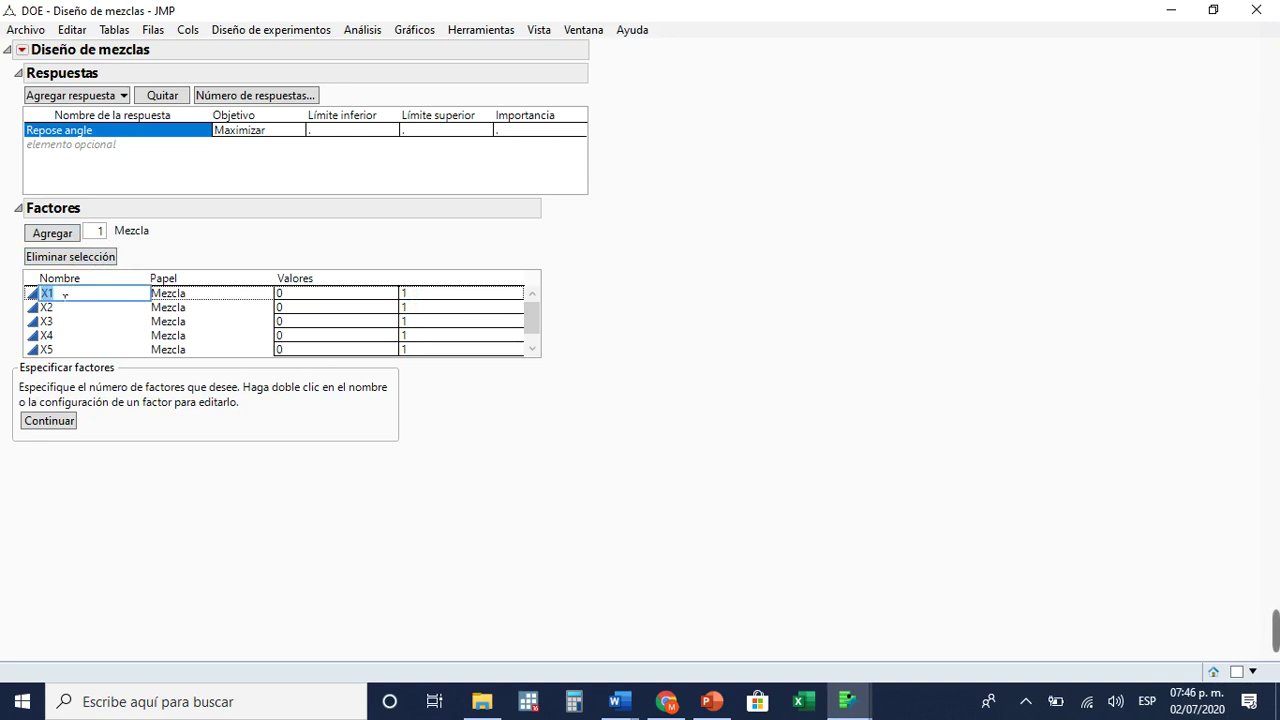
type("Avicel")
left_click(862, 636)
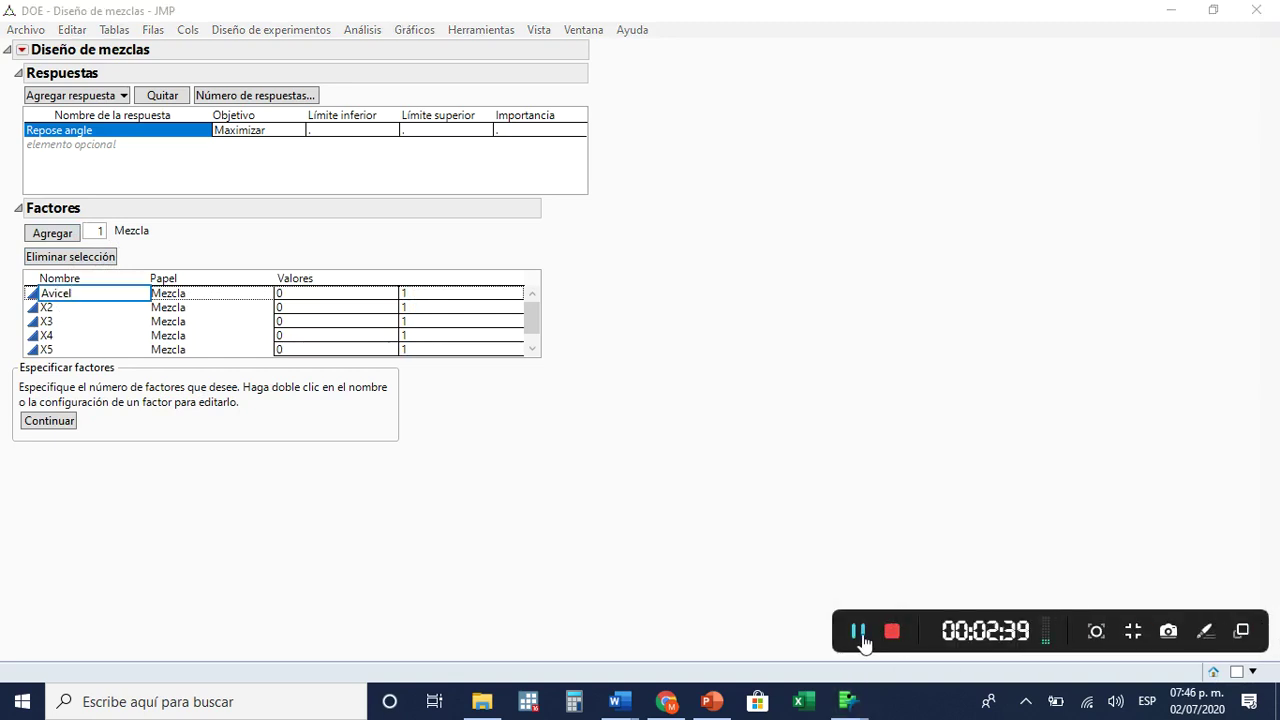
left_click(48, 314)
double_click(47, 308)
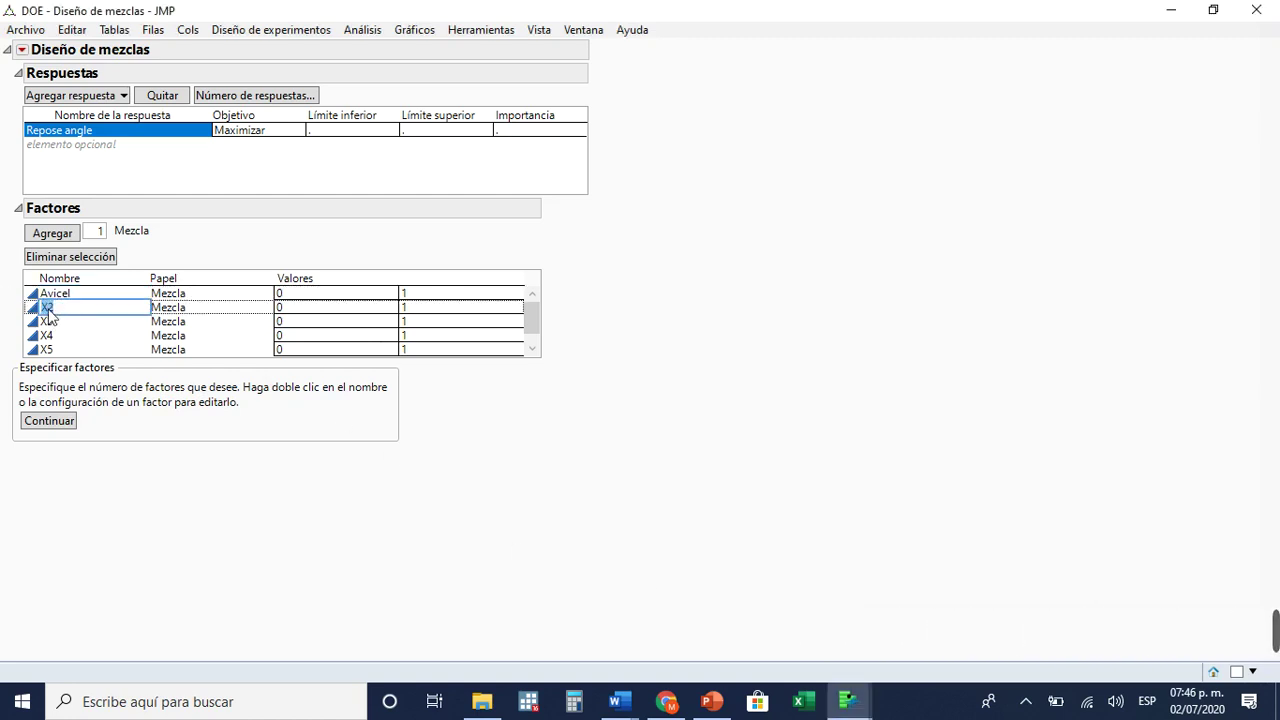
type("Aerosil")
left_click(200, 440)
mouse_move(1278, 656)
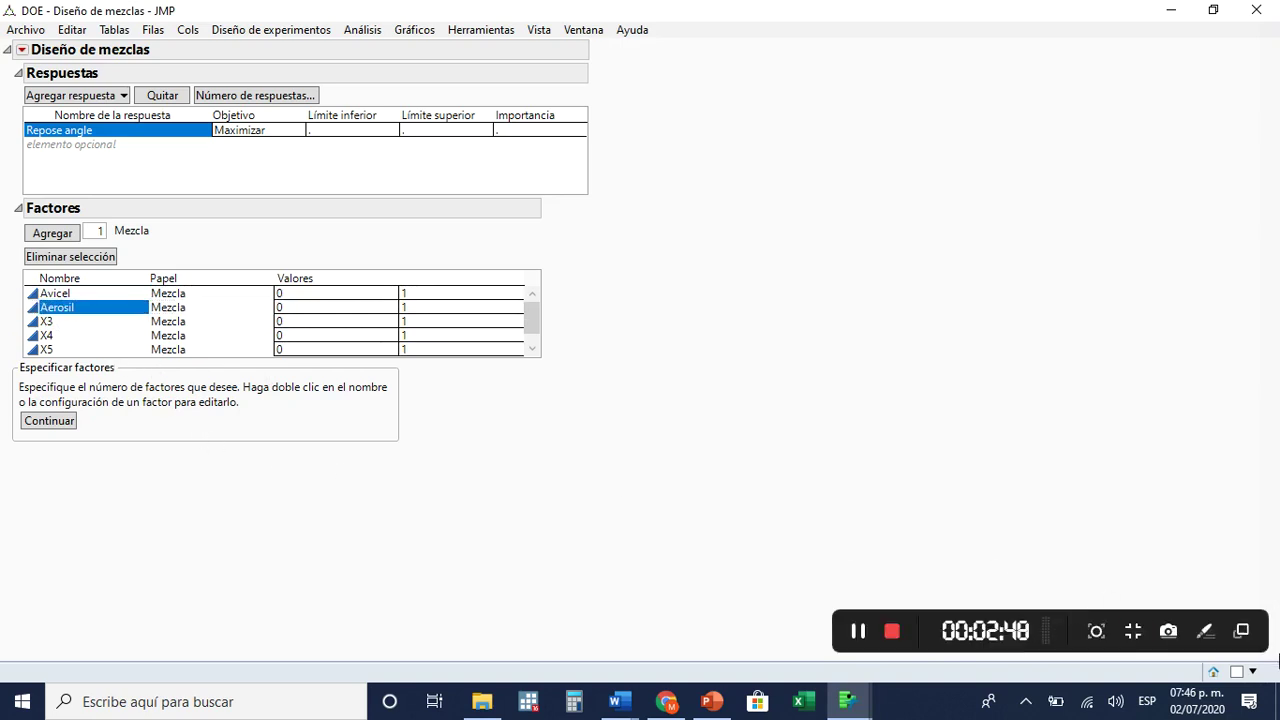
left_click(857, 631)
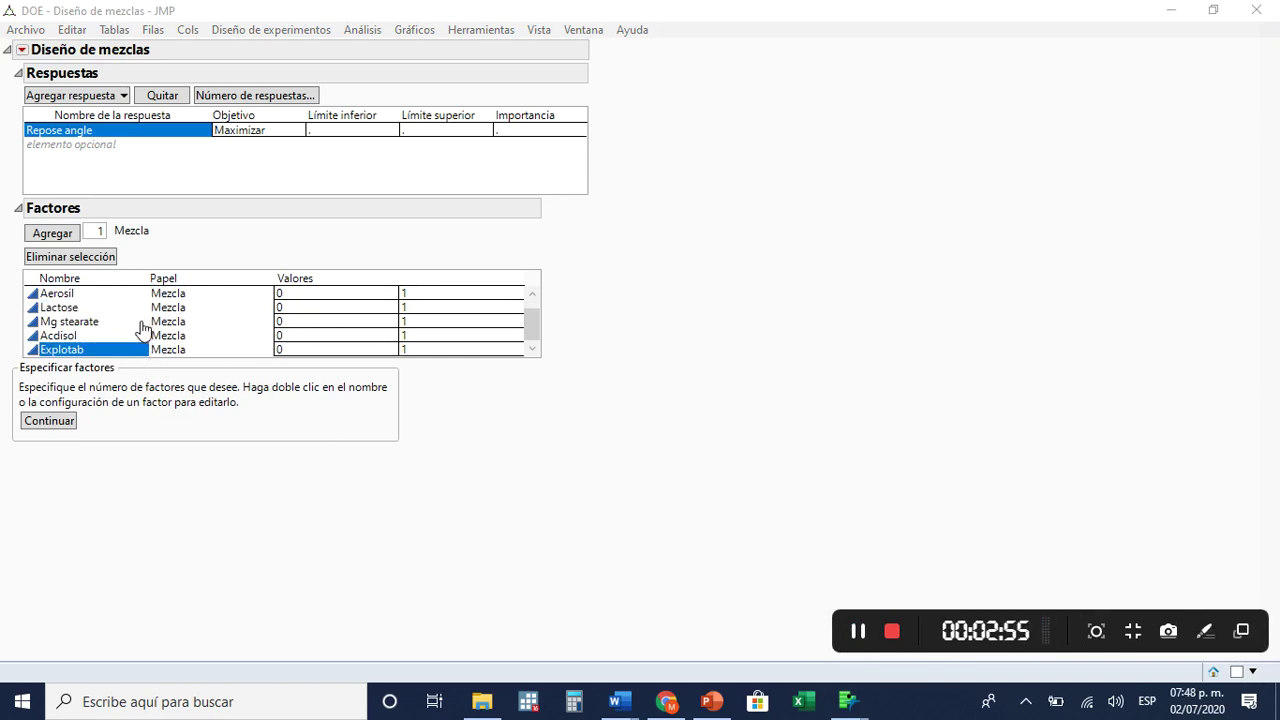
Accept the factors with their 0 to 1 ranges and generate an ABCD mixture design for factor screening
left_click(70, 424)
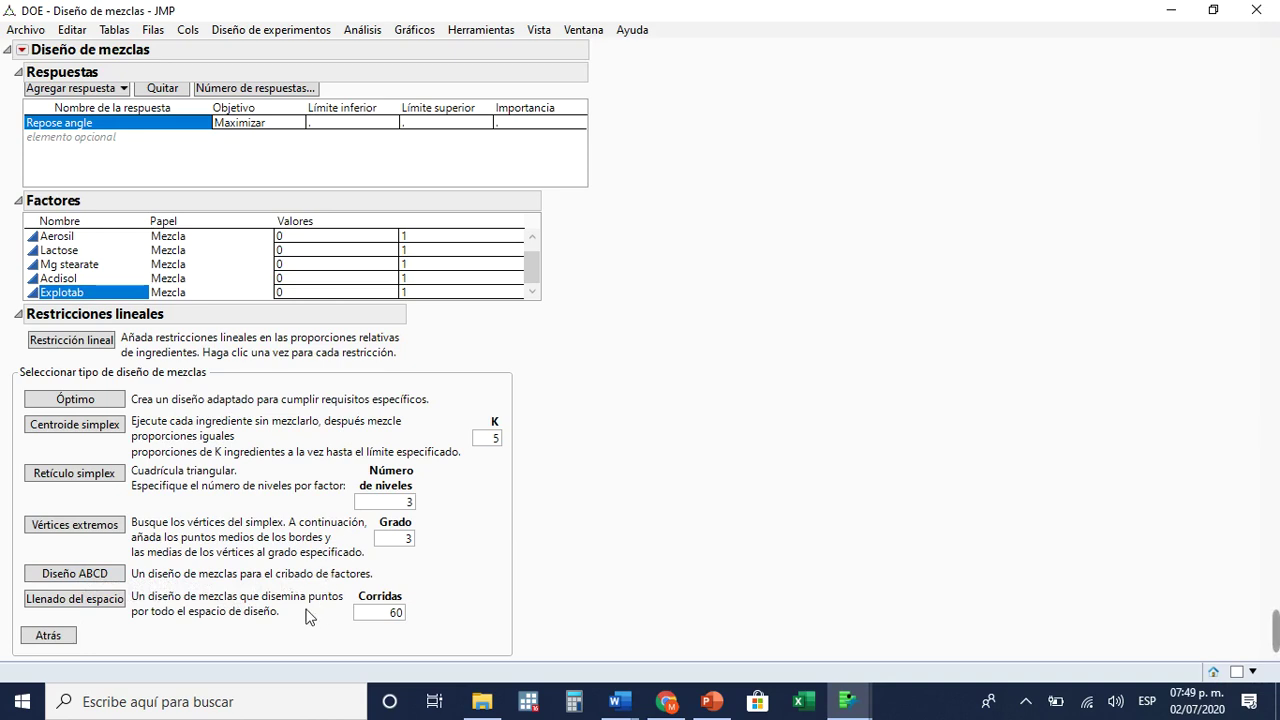
left_click(116, 583)
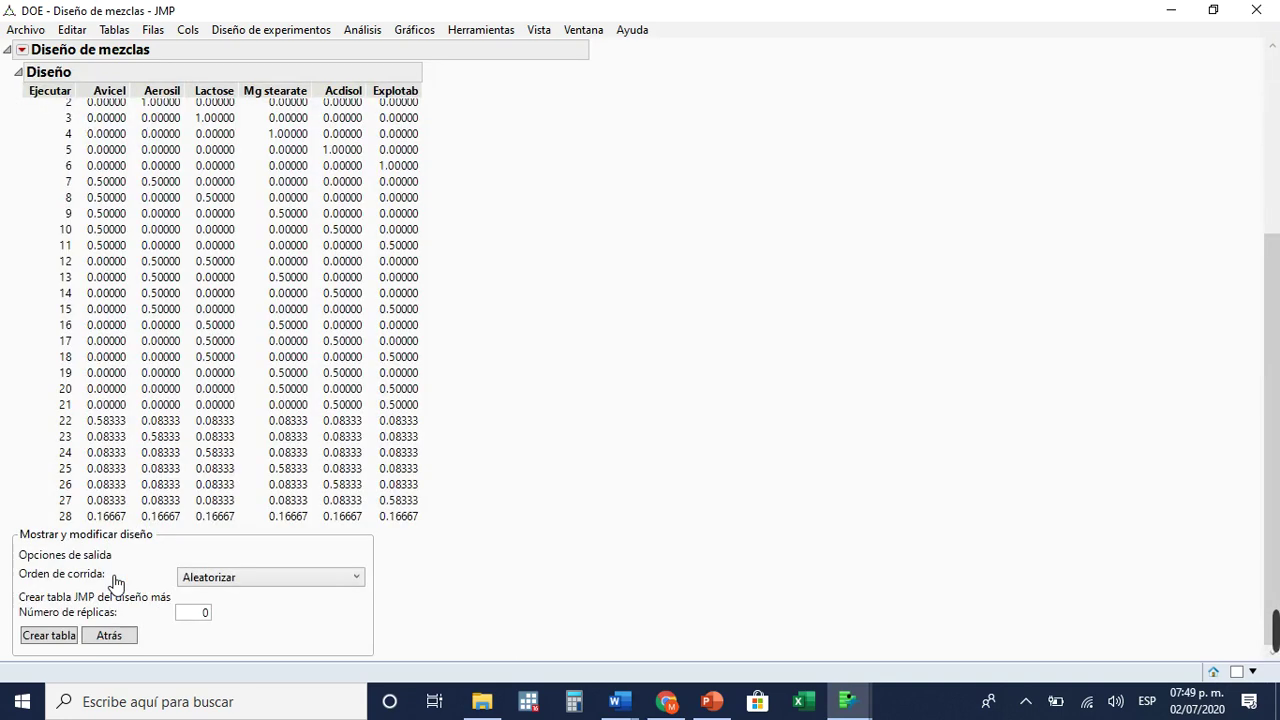
Set the run order to "Mantener el mismo orden" and create the design's data table in a maximized window
scroll(470, 515, "up", 3)
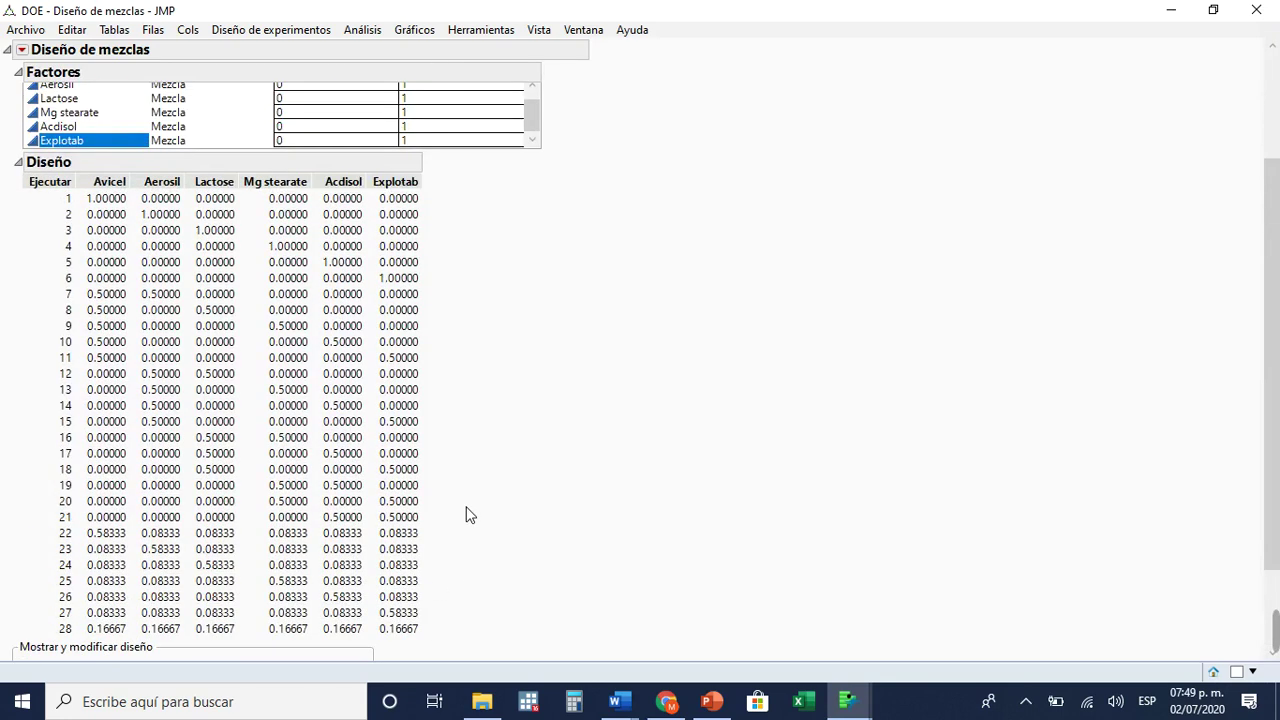
scroll(470, 515, "down", 1)
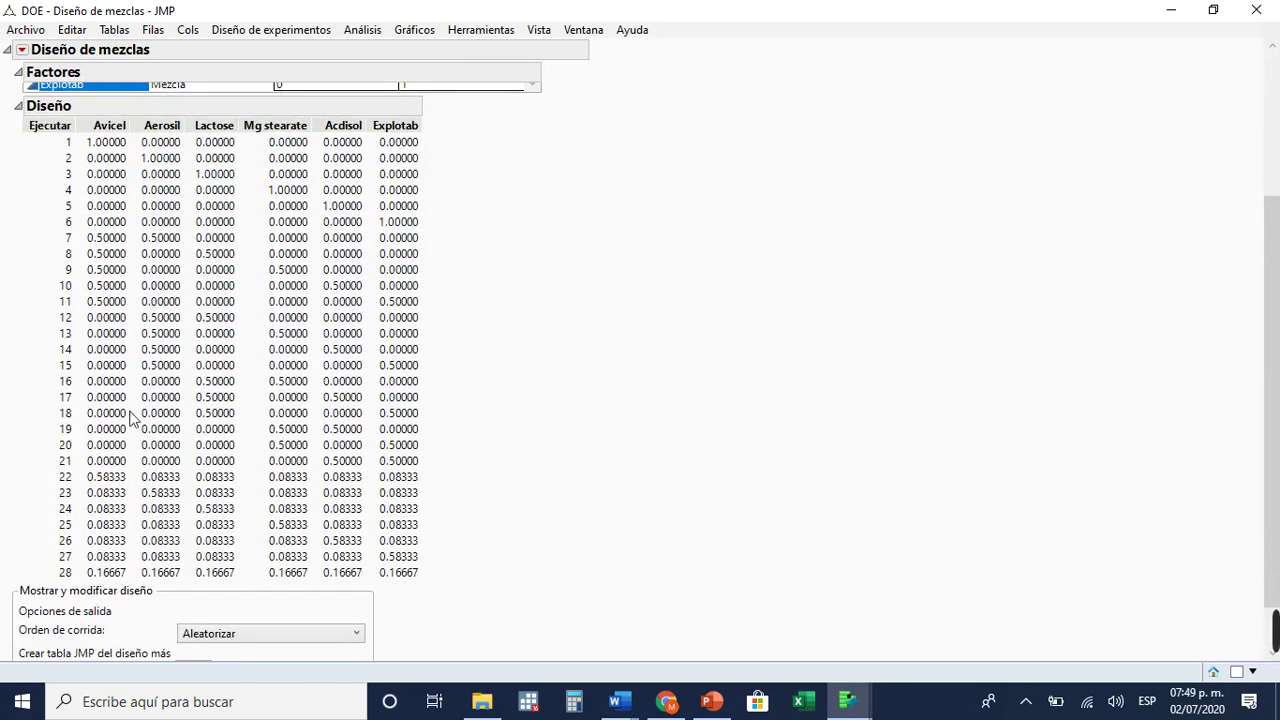
scroll(180, 290, "up", 2)
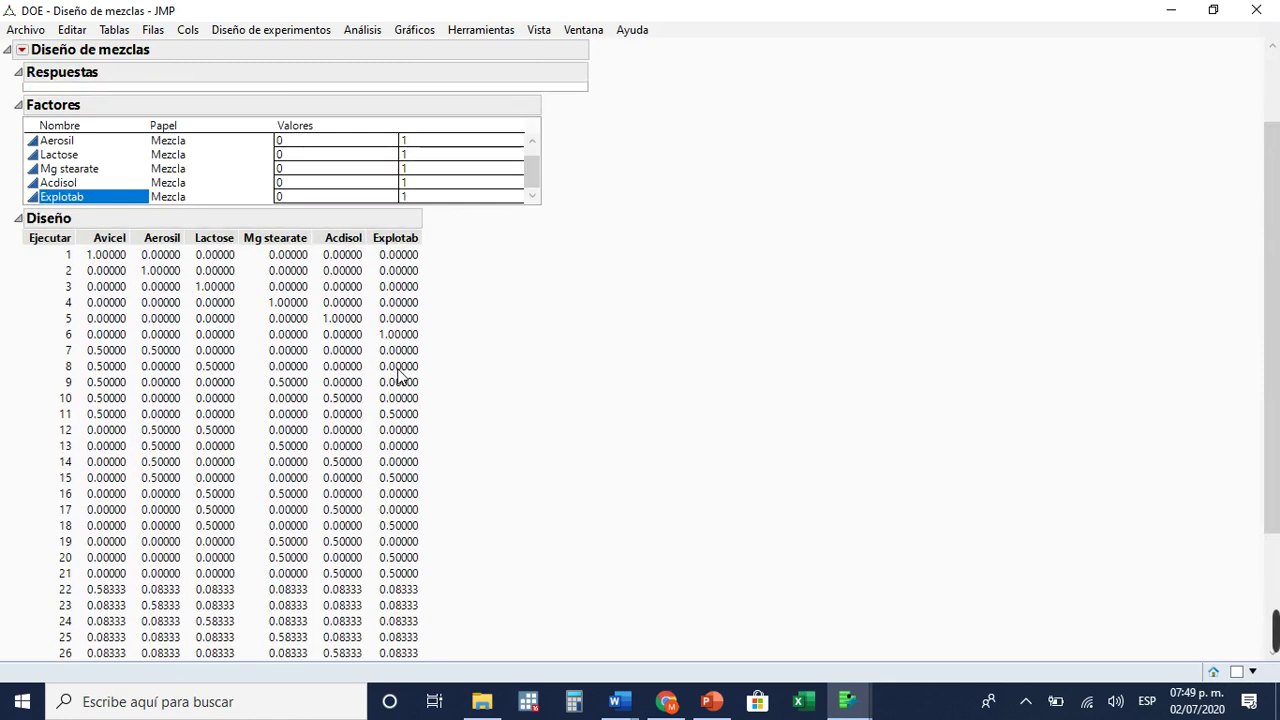
scroll(397, 385, "down", 3)
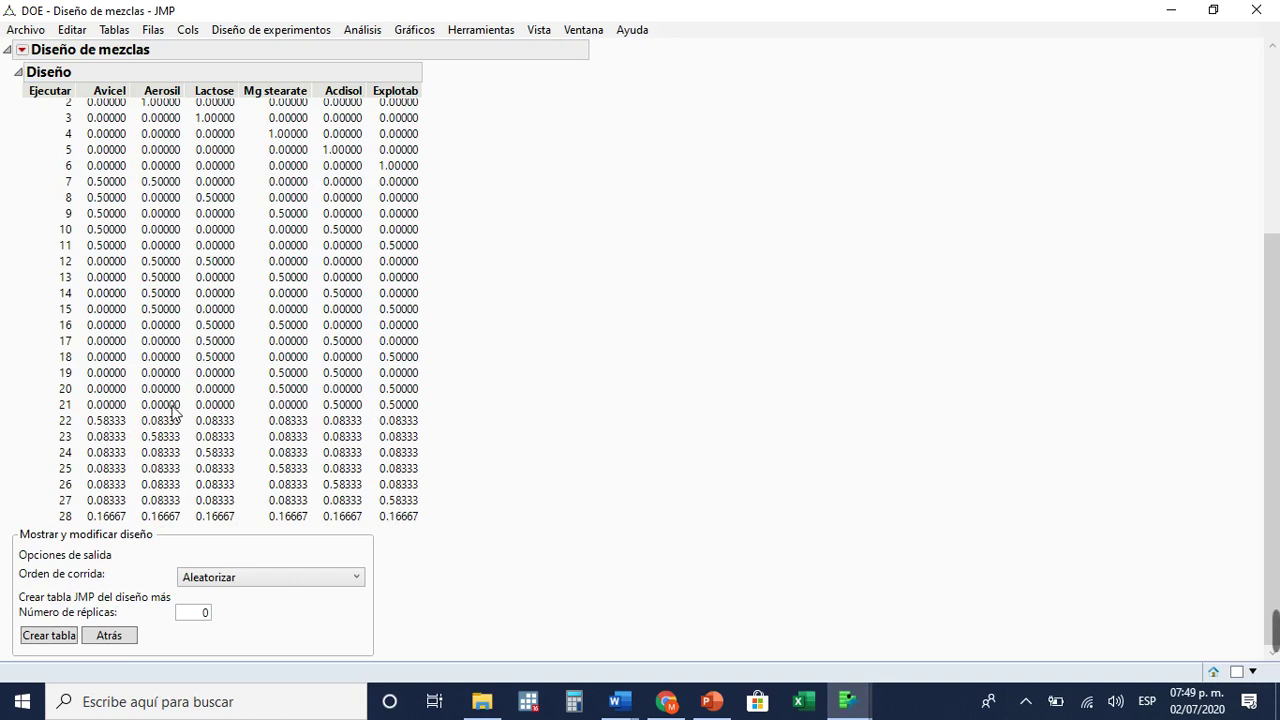
scroll(175, 408, "up", 1)
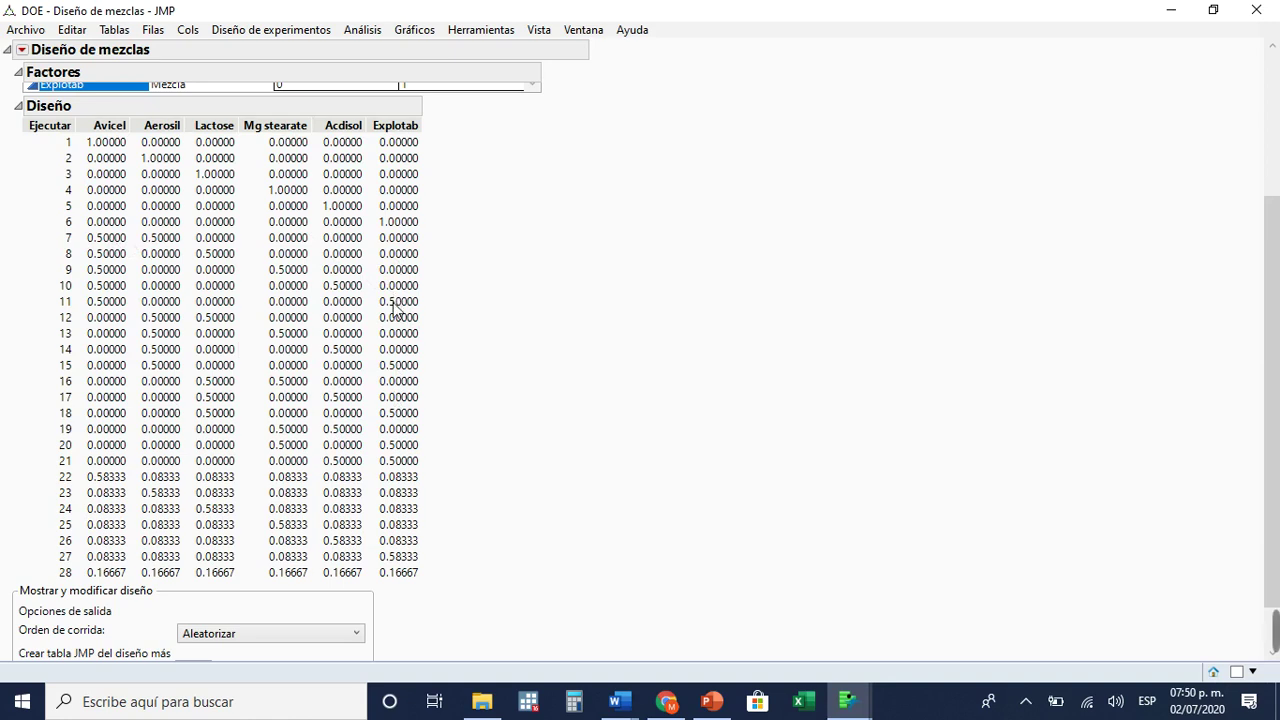
scroll(447, 425, "down", 1)
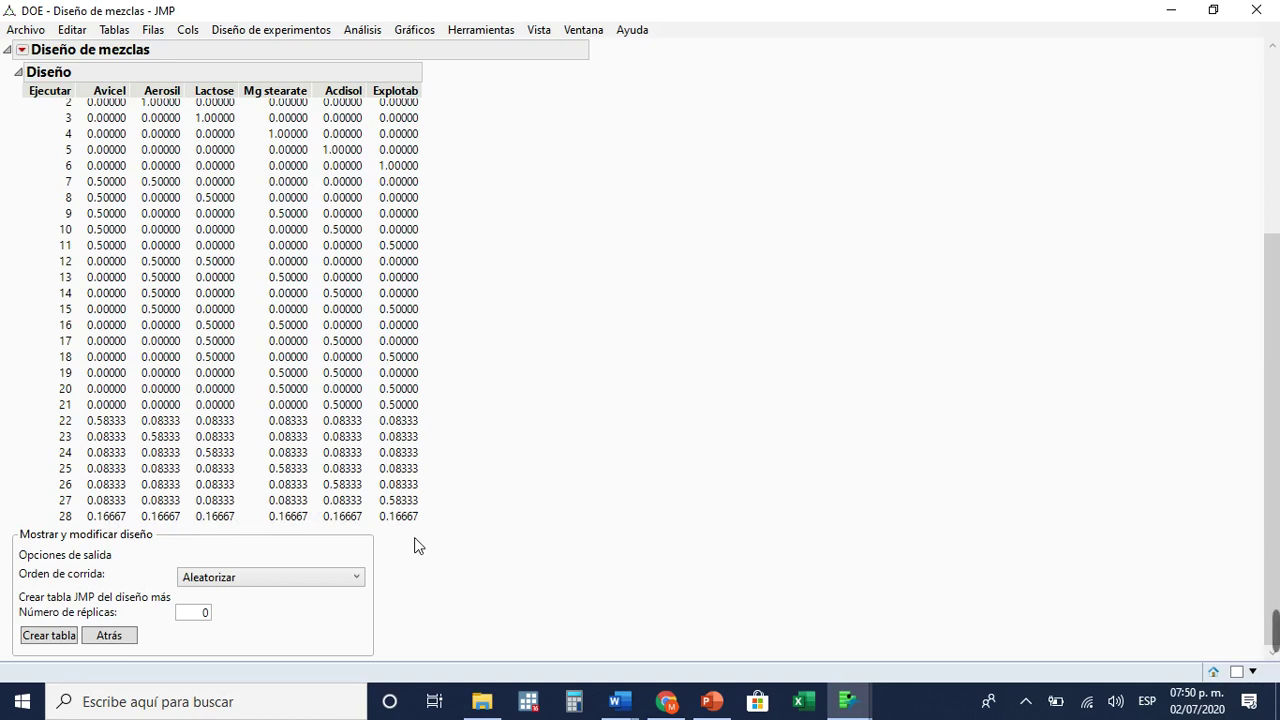
left_click(358, 585)
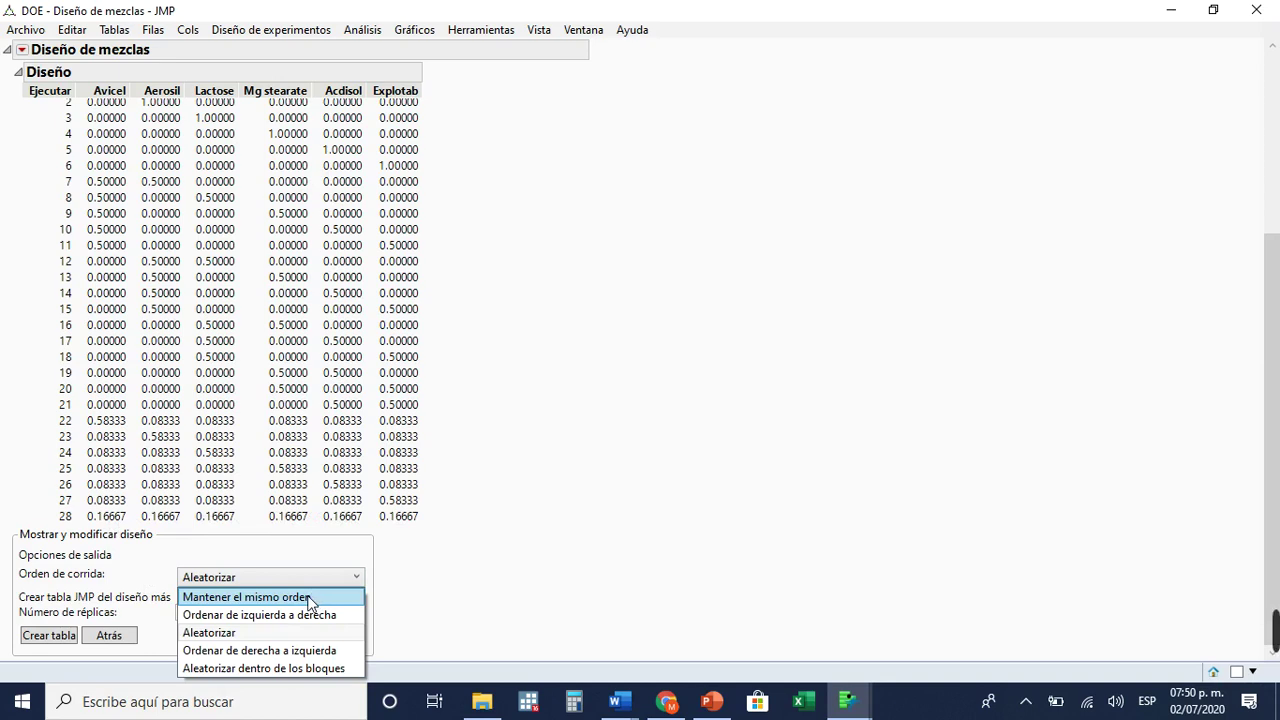
left_click(308, 598)
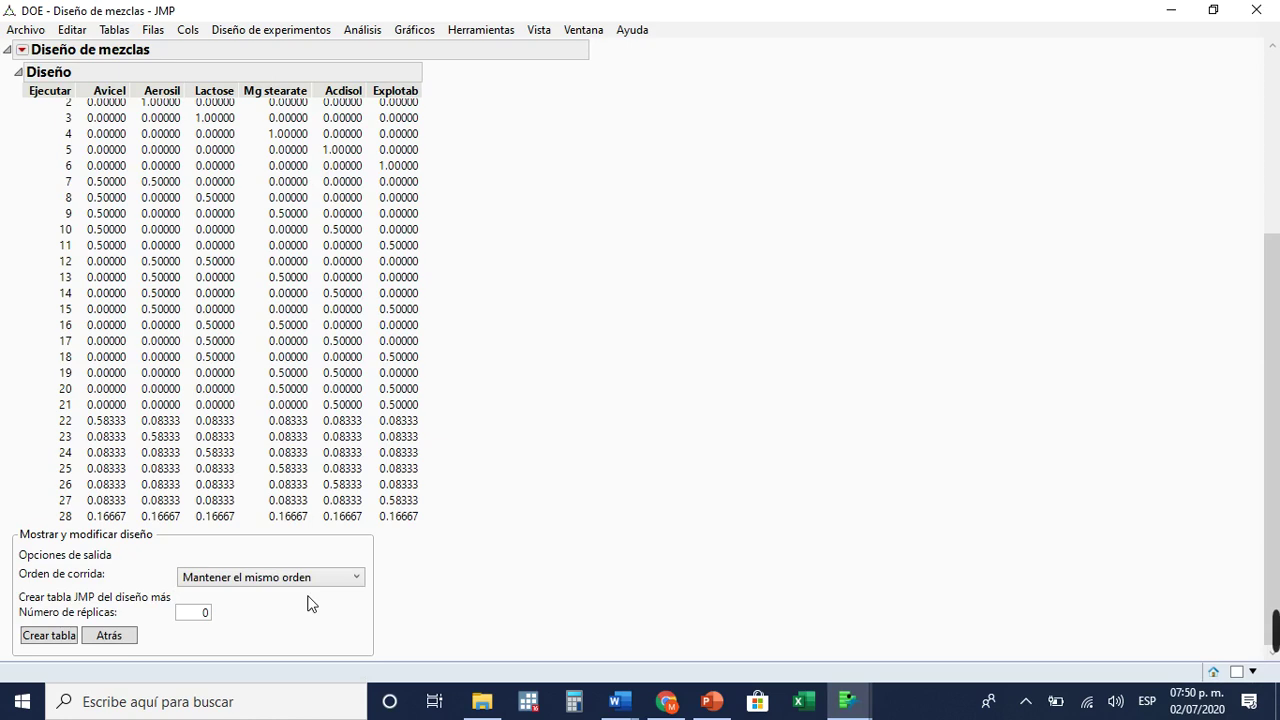
left_click(48, 635)
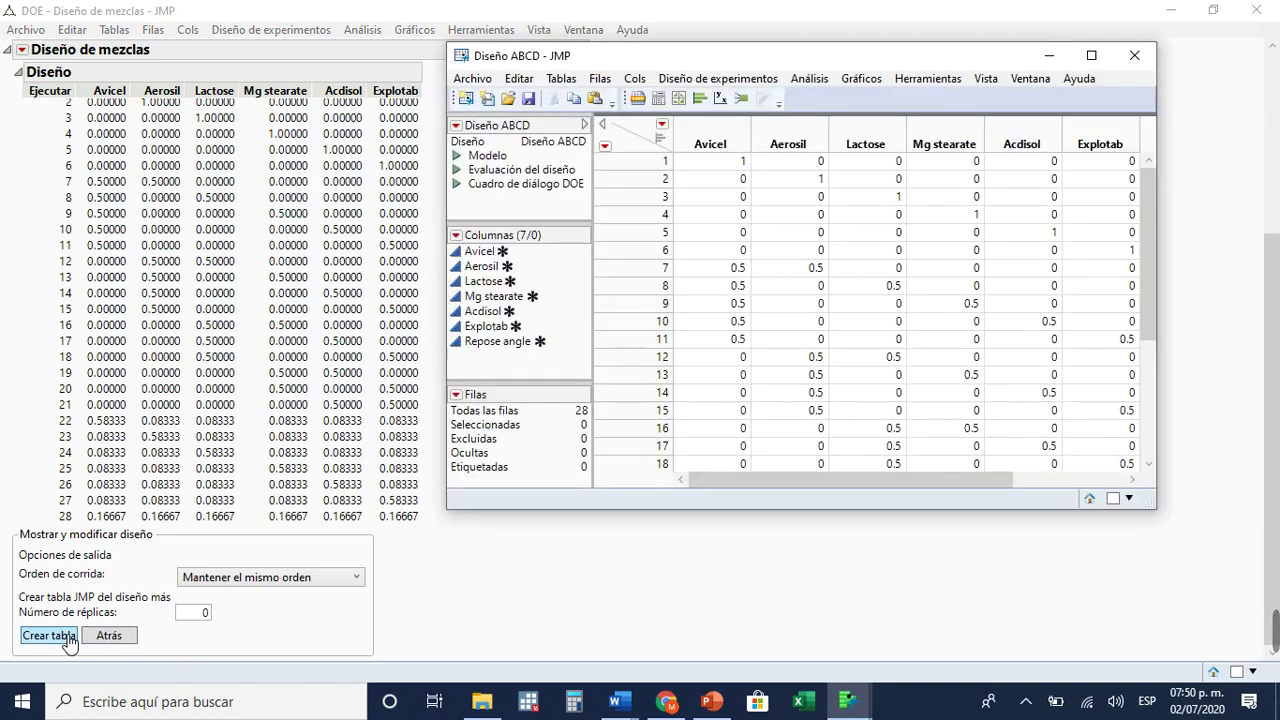
left_click(1091, 56)
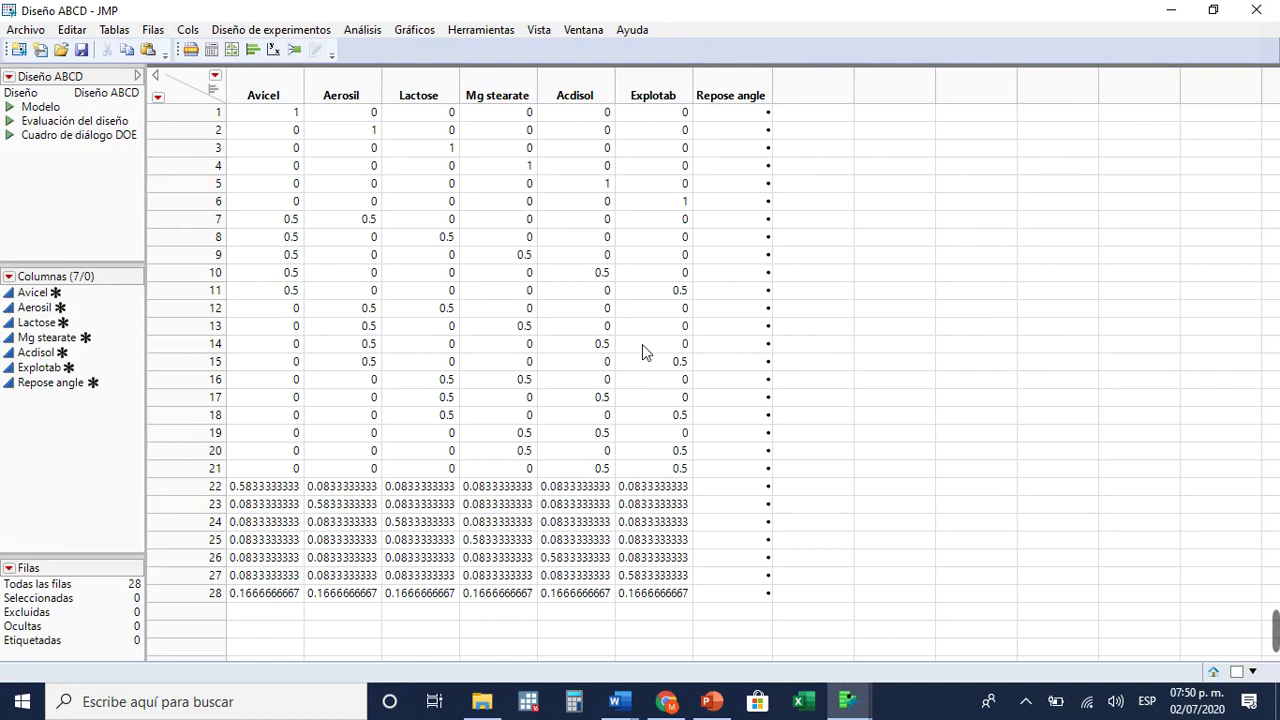
Delete rows 7 to 21, the 0.5/0.5 two-component blends, from the design table
left_click(219, 229)
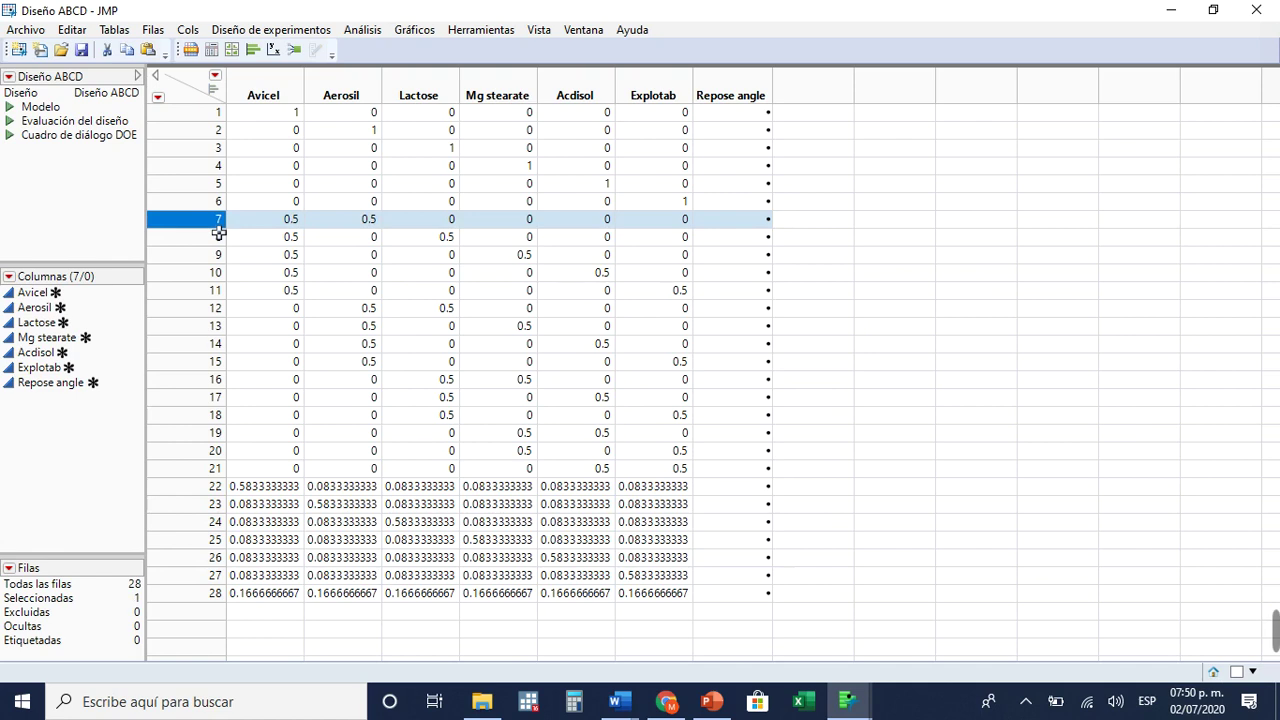
key("shift+Down")
key("shift+Down")
key("shift+Down")
key("shift+Down")
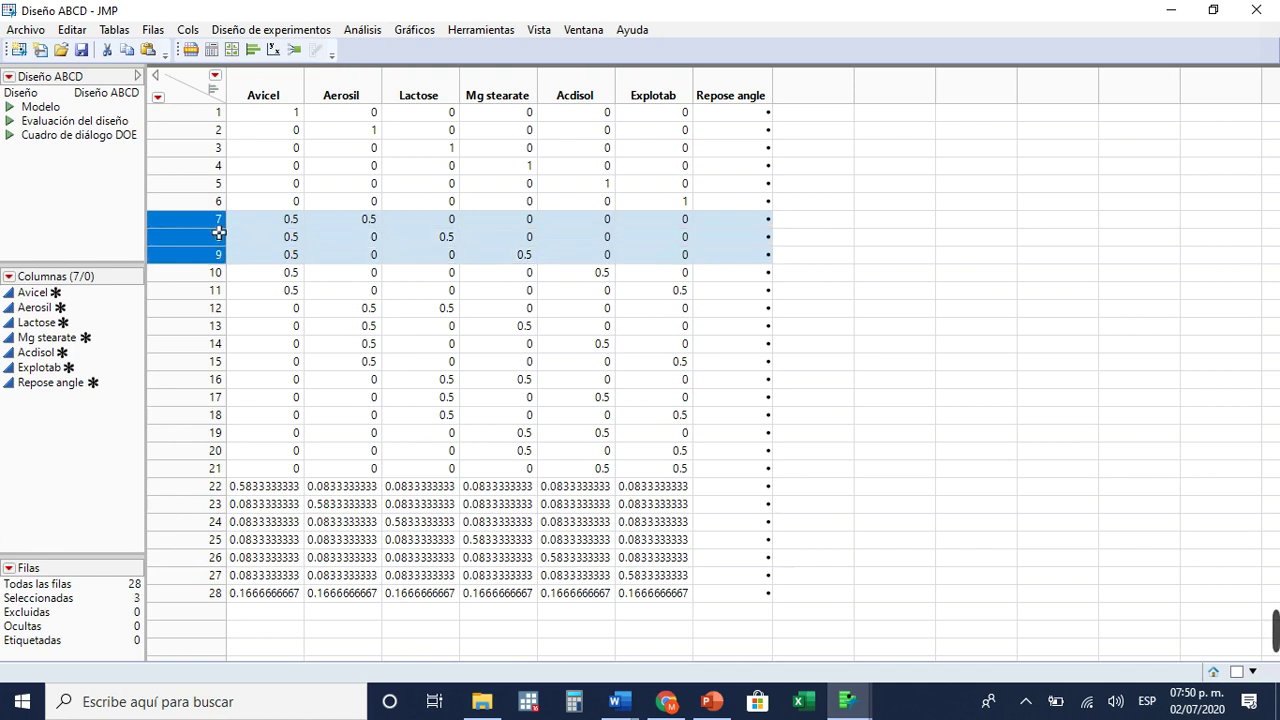
key("shift+Down")
key("shift+Down")
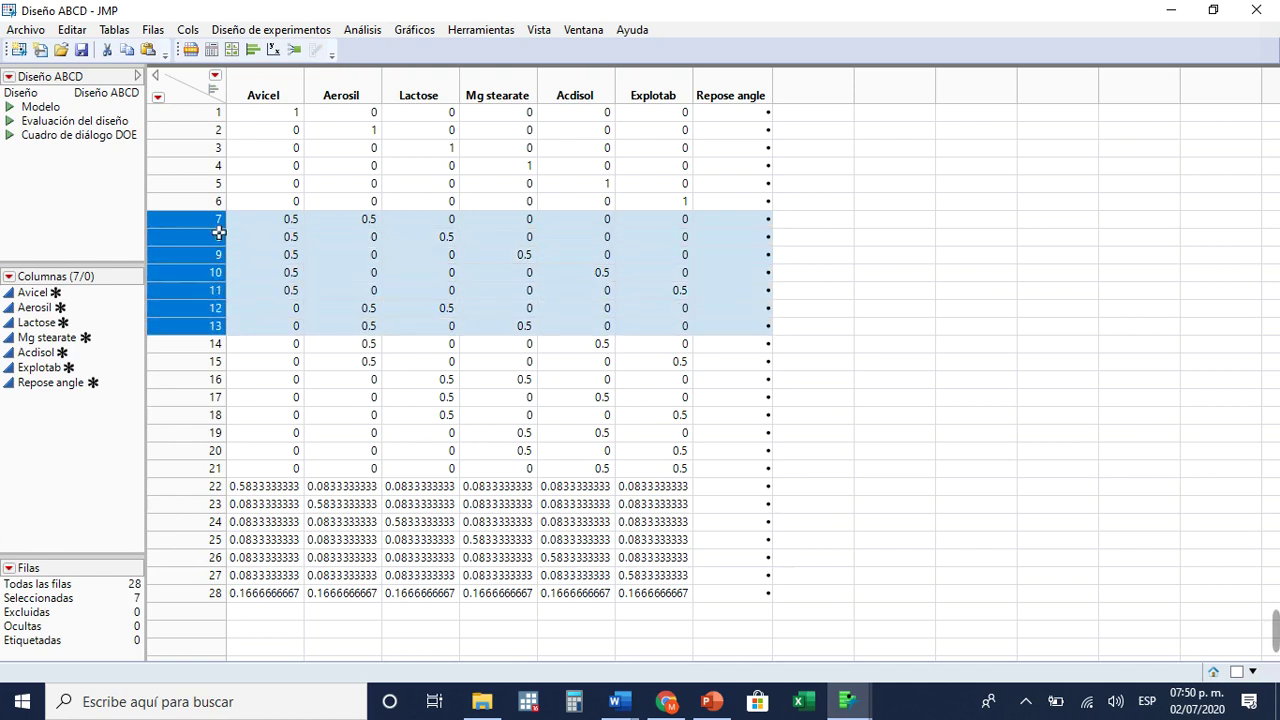
key("shift+Down")
key("shift+Down")
key("shift+Down")
key("shift+Down")
key("shift+Down")
key("shift+Down")
key("shift+Down")
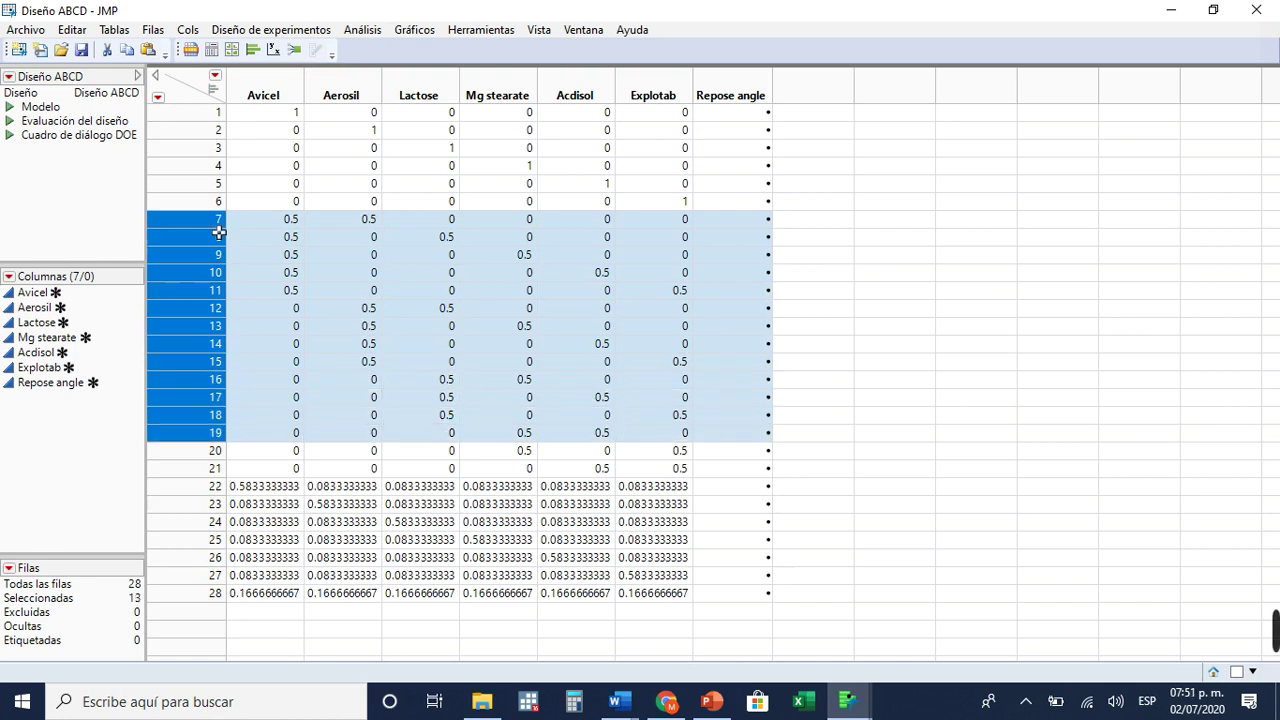
key("shift+Down")
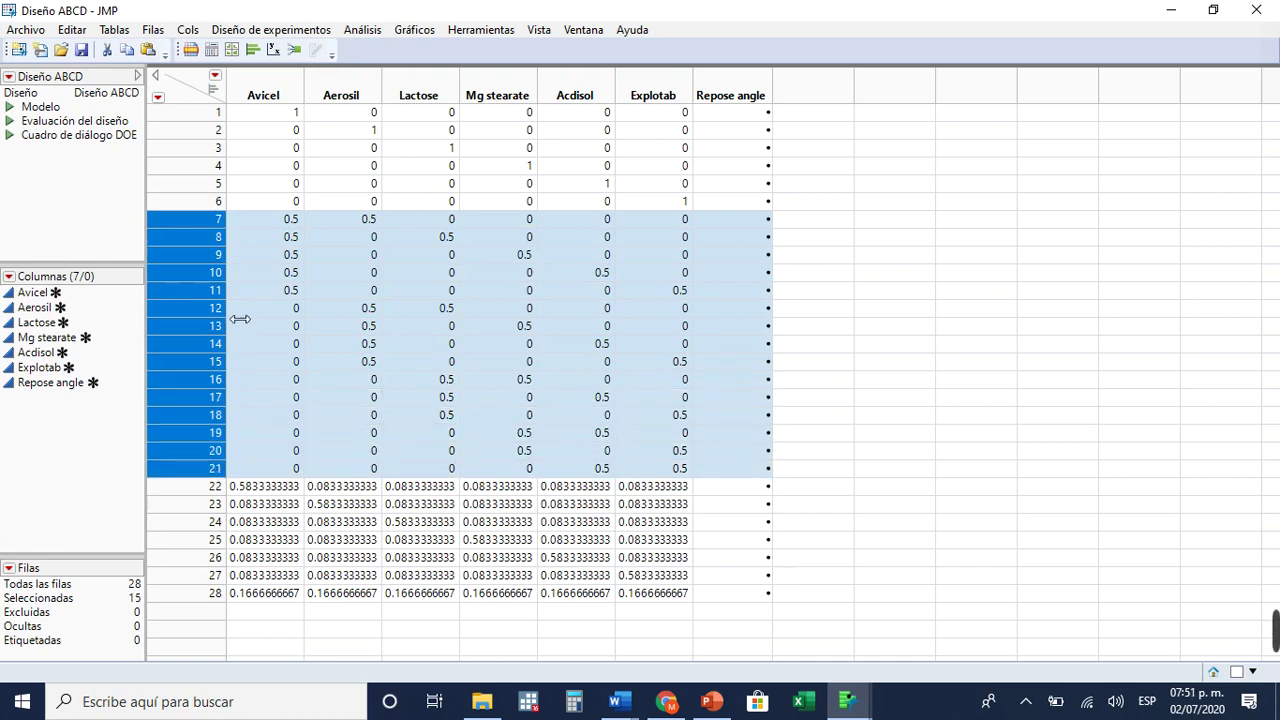
right_click(186, 275)
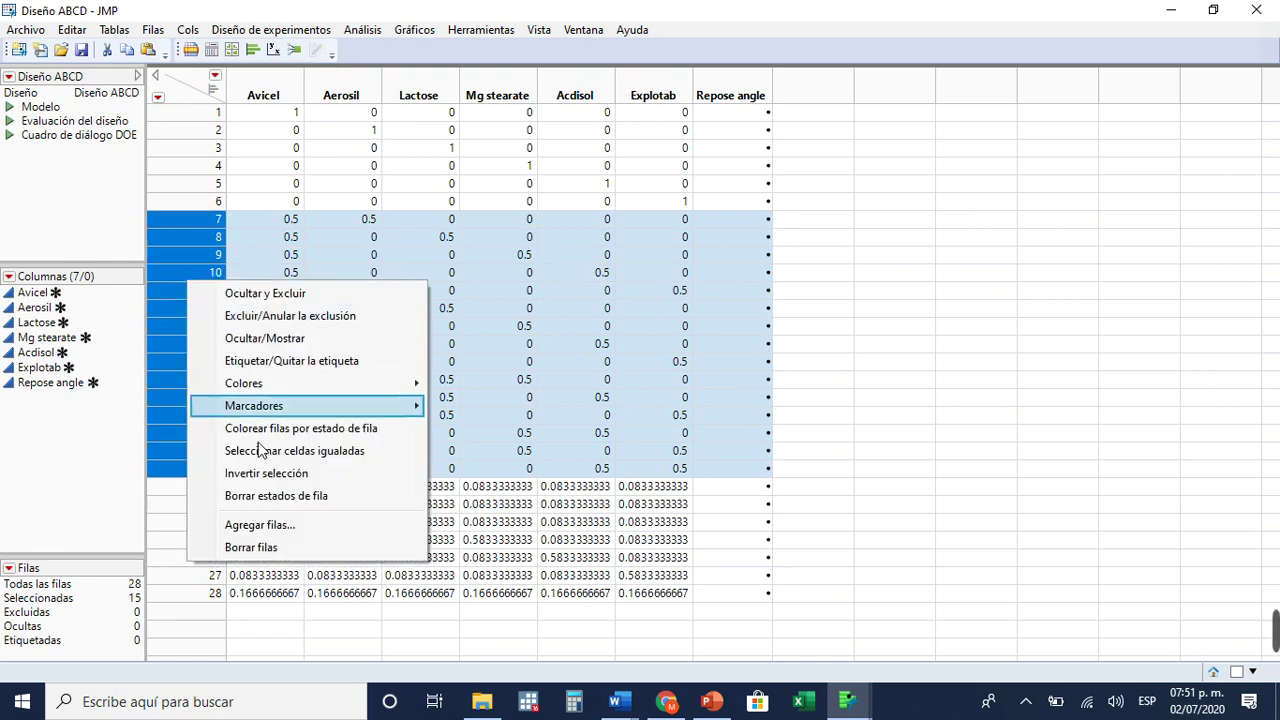
left_click(250, 547)
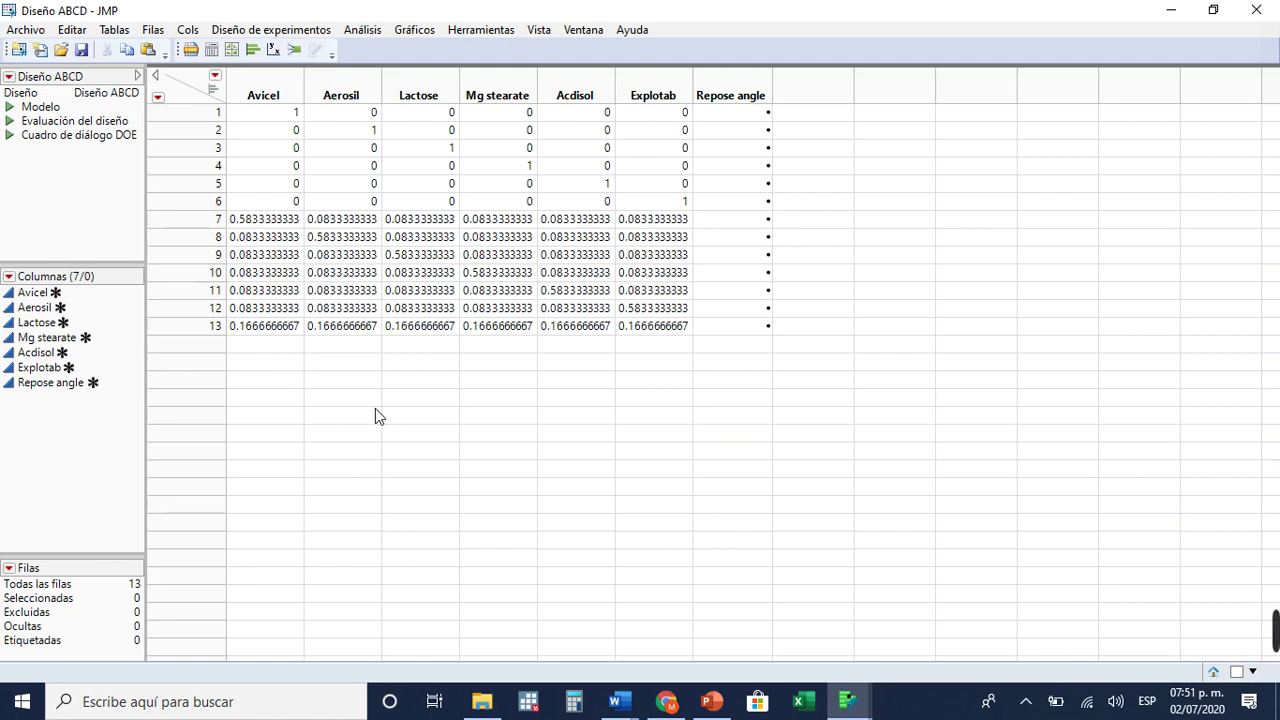
Add row 14 as a blend with Avicel at 0 and each of the other five components at 0.2
left_click(285, 346)
type("0")
key("Tab")
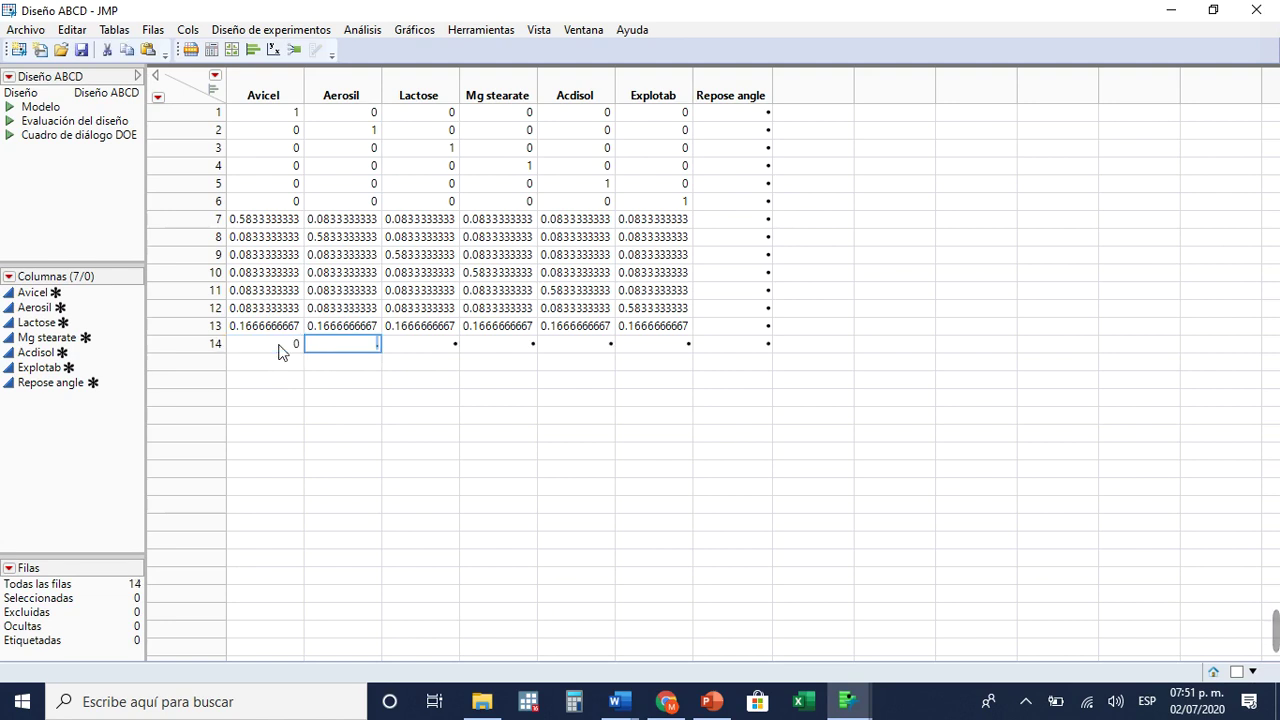
type(".2")
key("Tab")
type(".2")
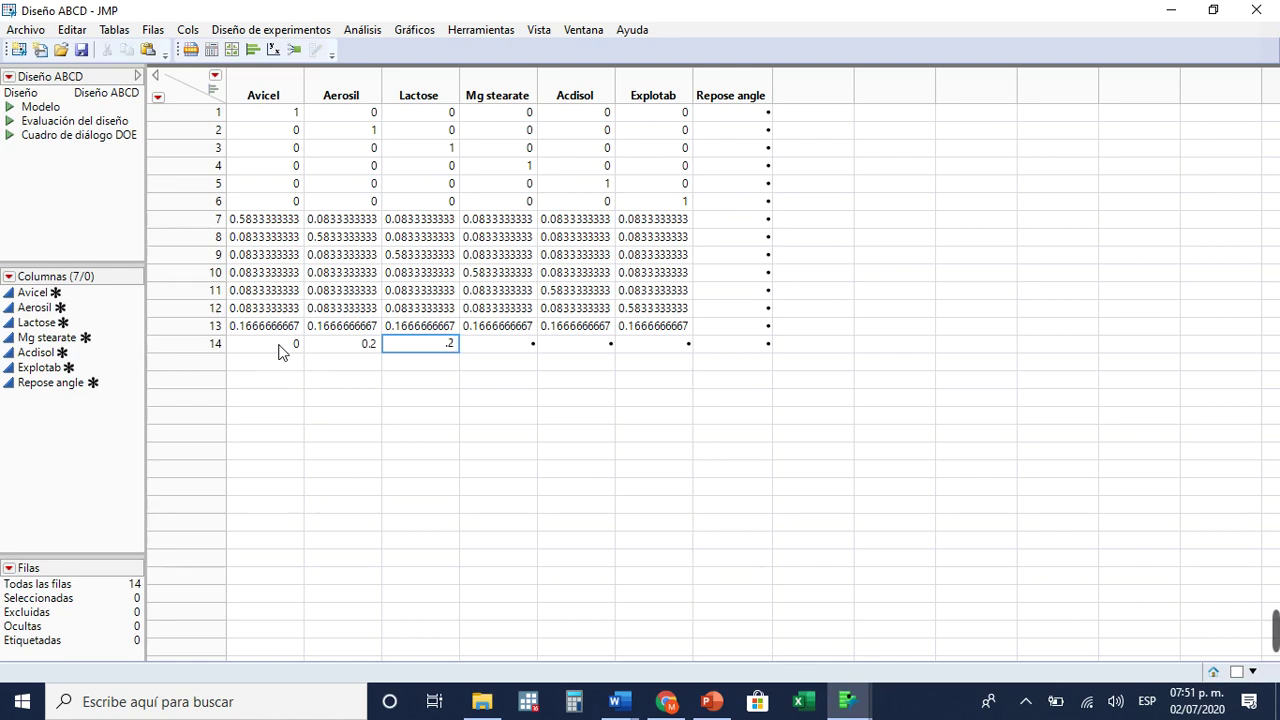
key("Tab")
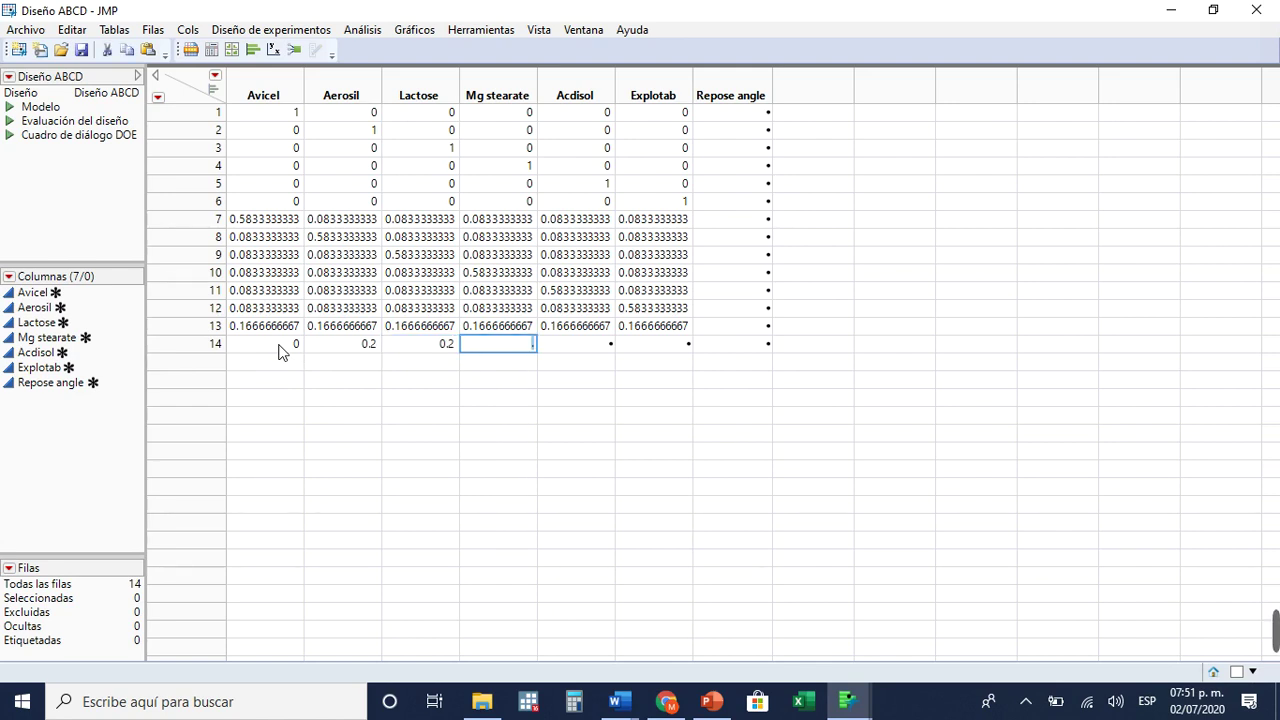
type(".2")
key("Tab")
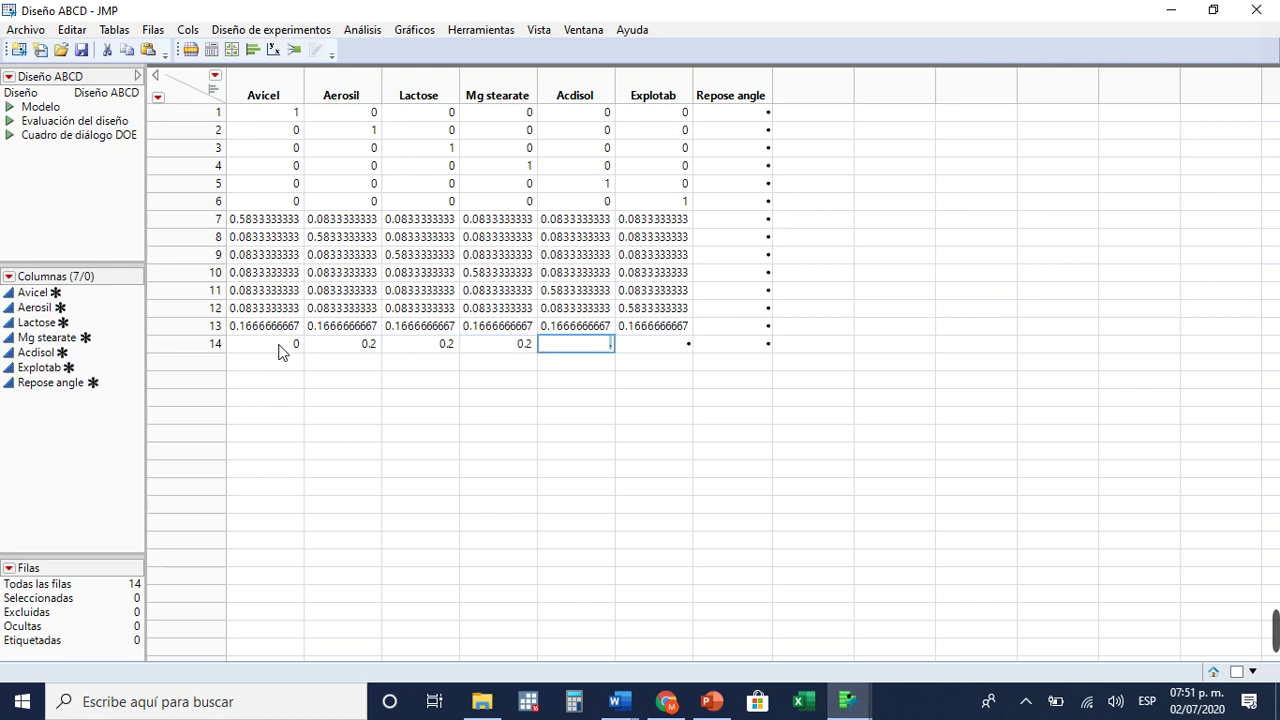
type(".2")
key("Tab")
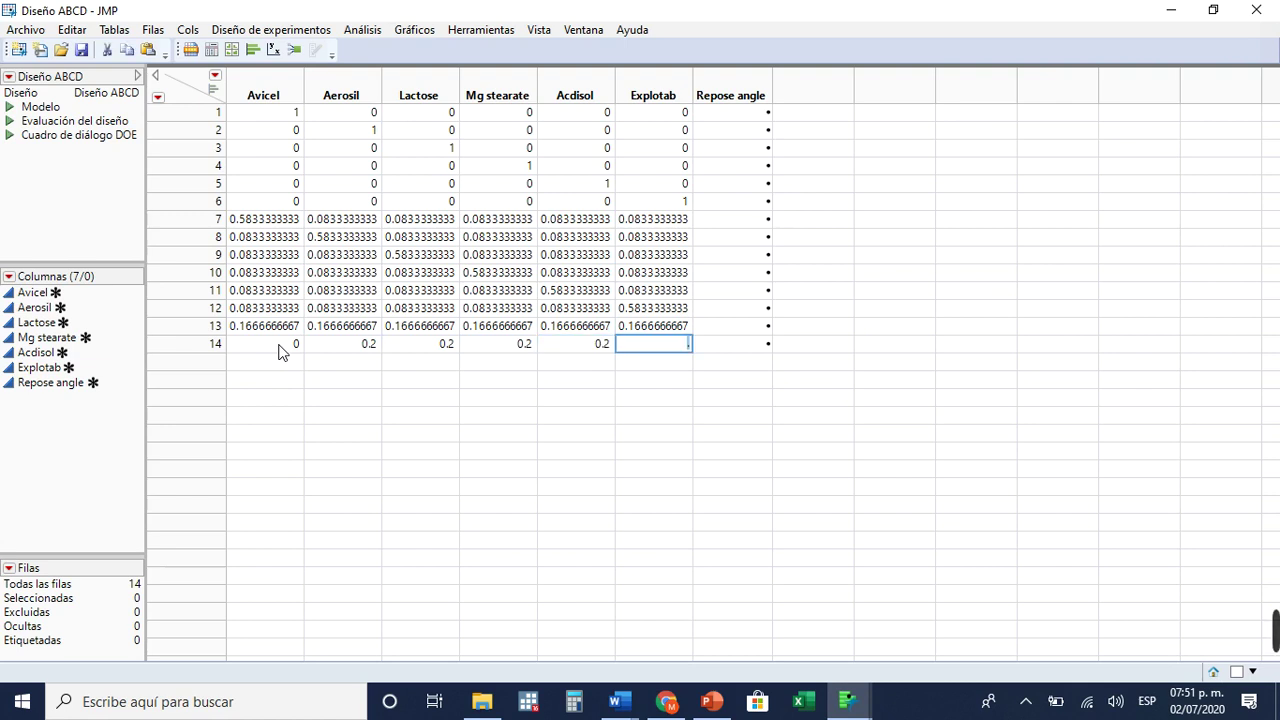
type(".2")
left_click(651, 370)
mouse_move(1275, 631)
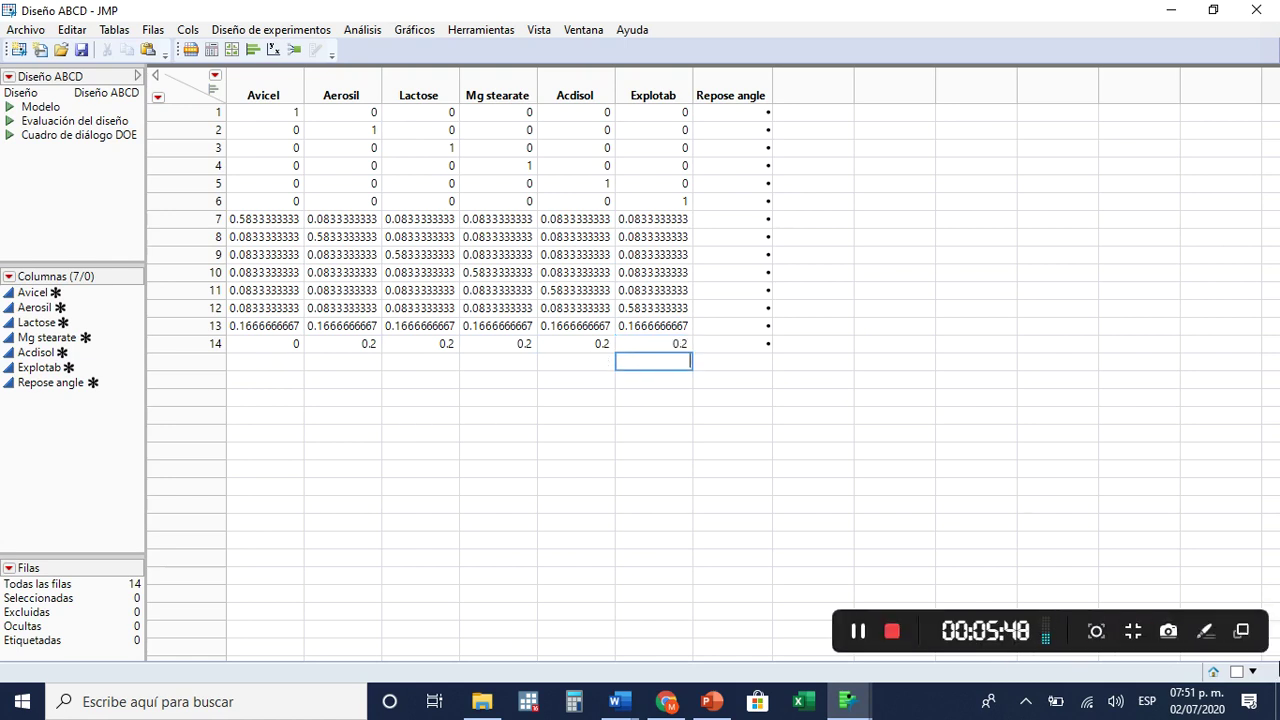
left_click(858, 633)
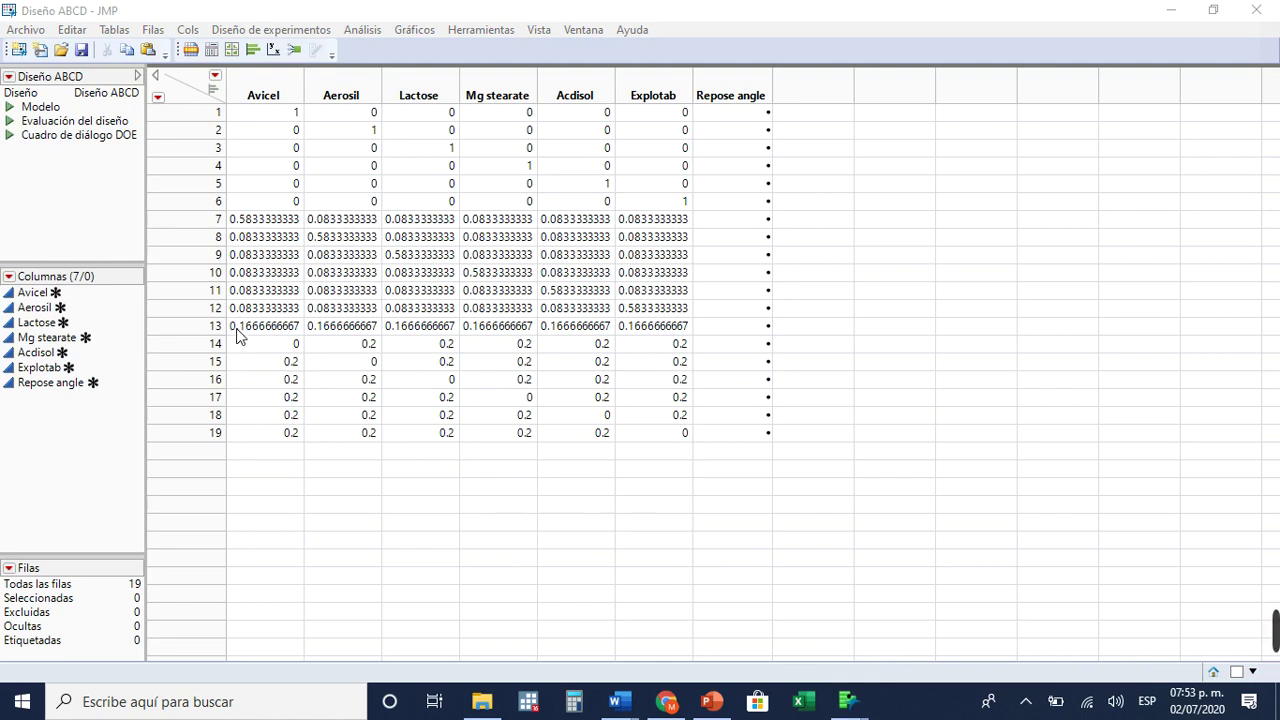
Duplicate the equal-proportion blend of row 13 into a new row 20 at the end of the table
left_click_drag(276, 336, 722, 333)
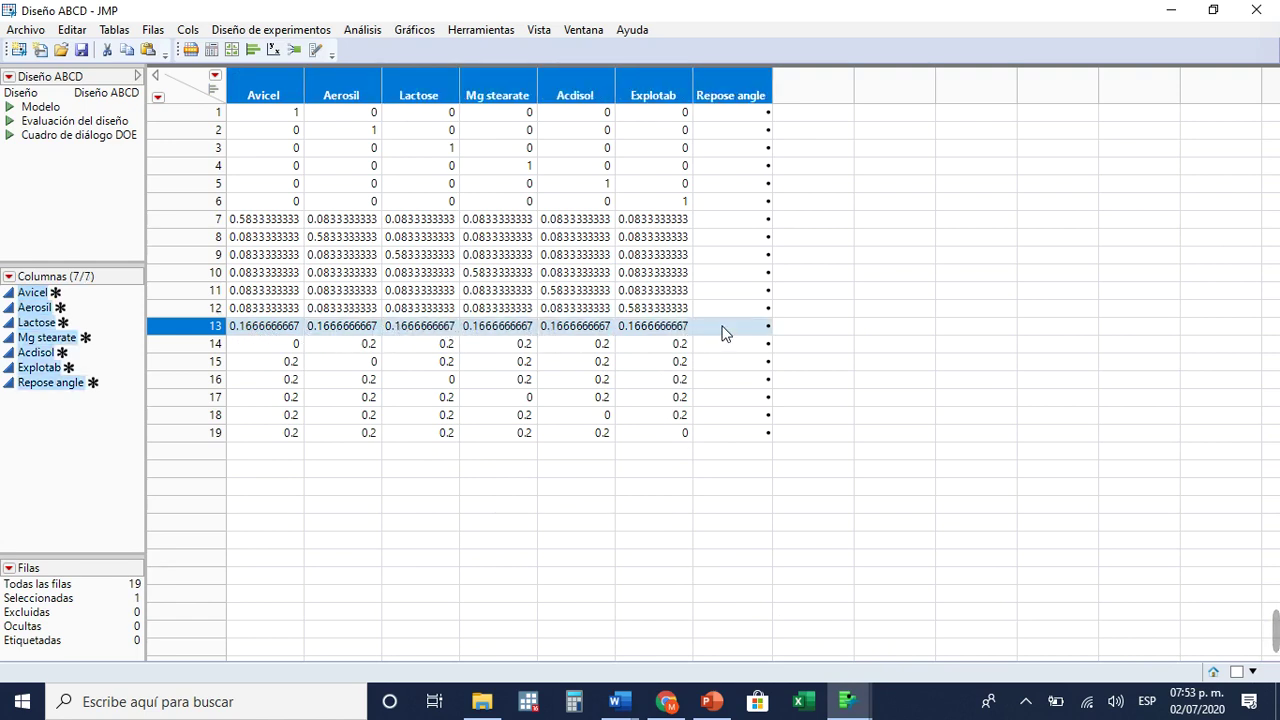
left_click(285, 452)
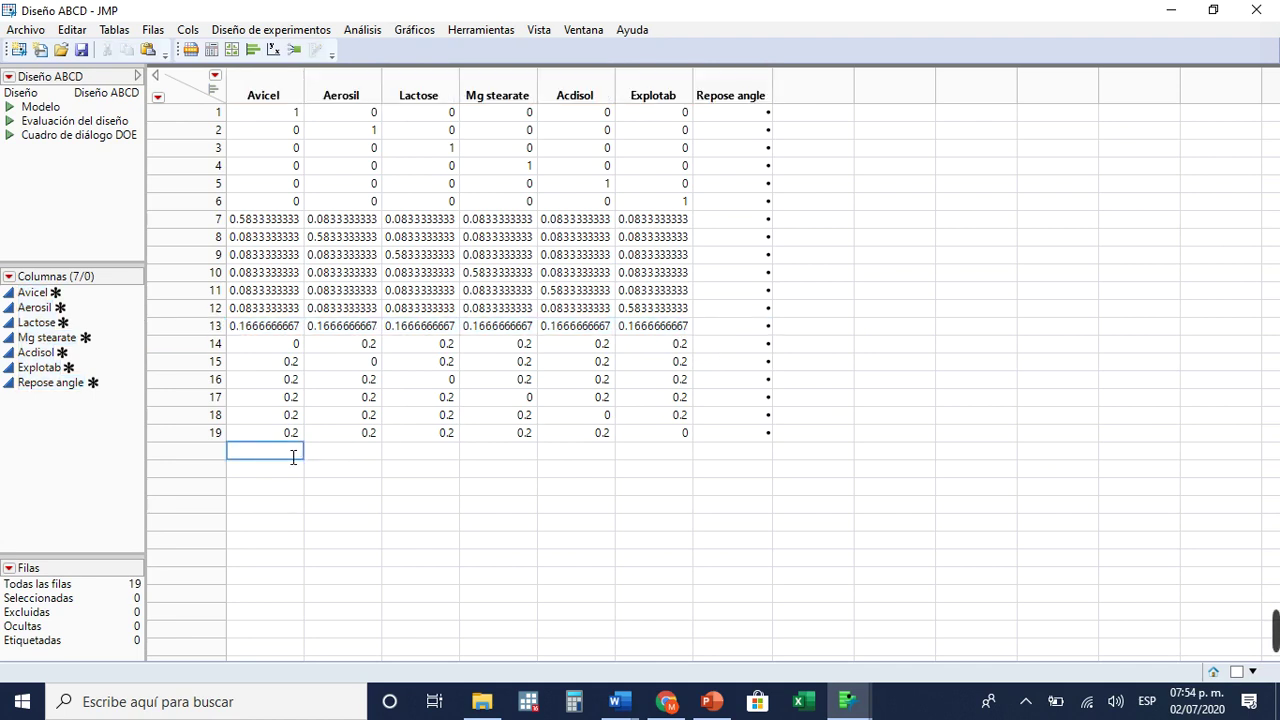
key("ctrl+v")
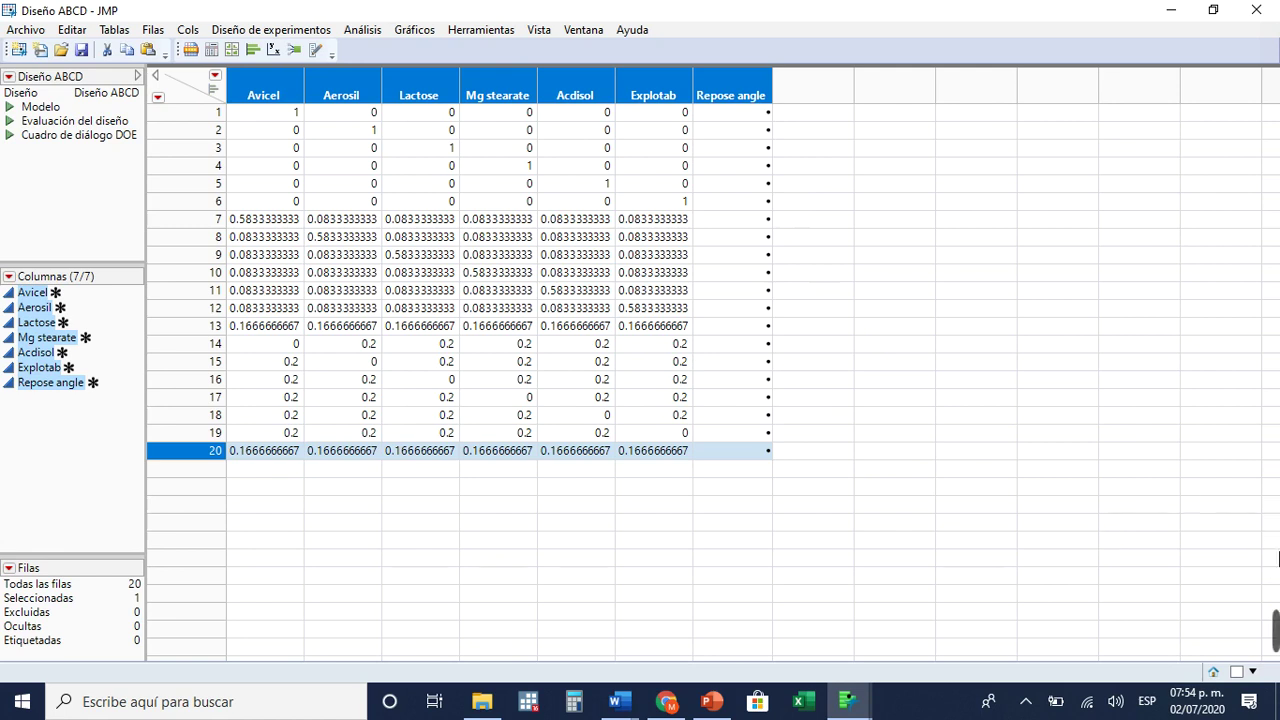
mouse_move(1276, 615)
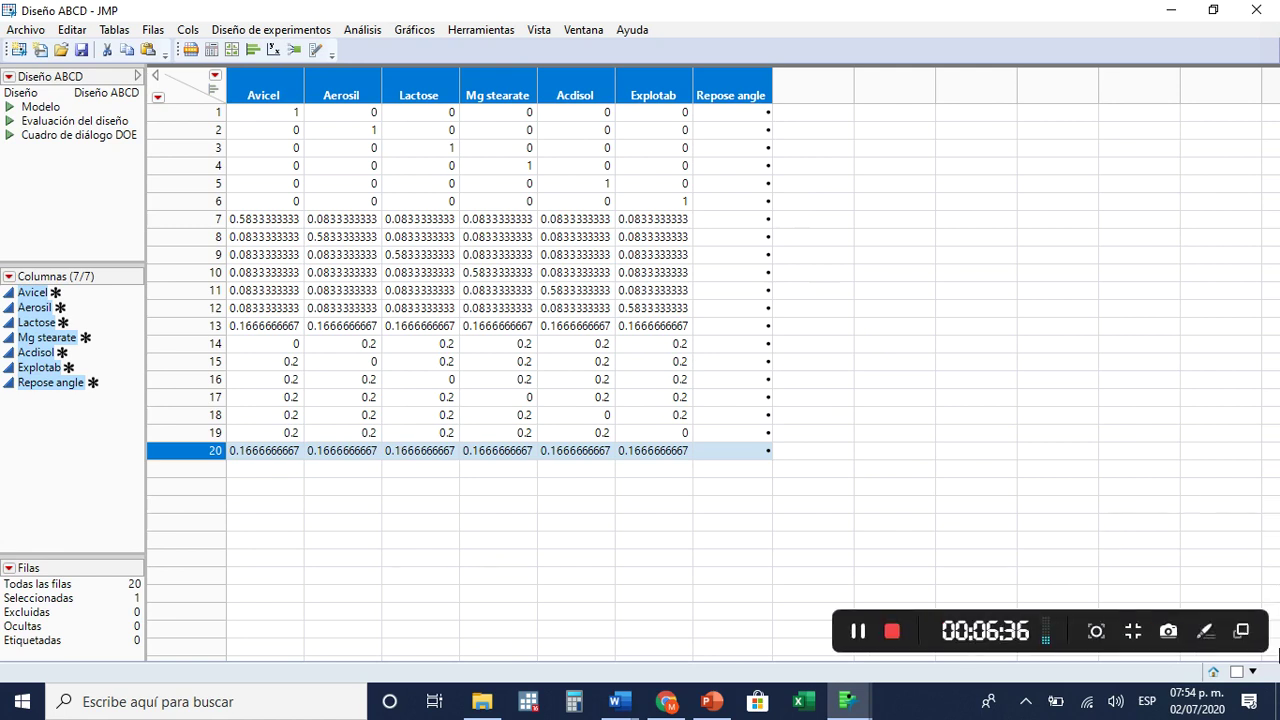
left_click(869, 638)
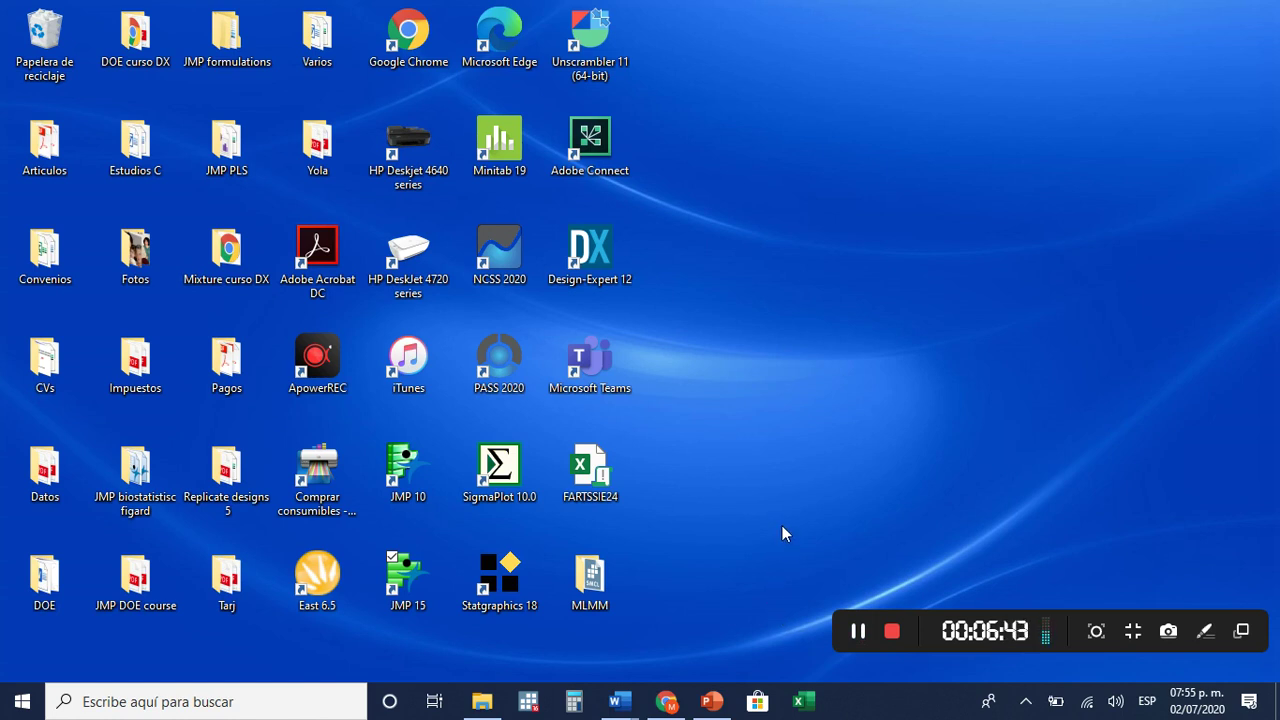
Launch JMP 15 and open the recent data table screening _6_comp.jmp
left_click(415, 575)
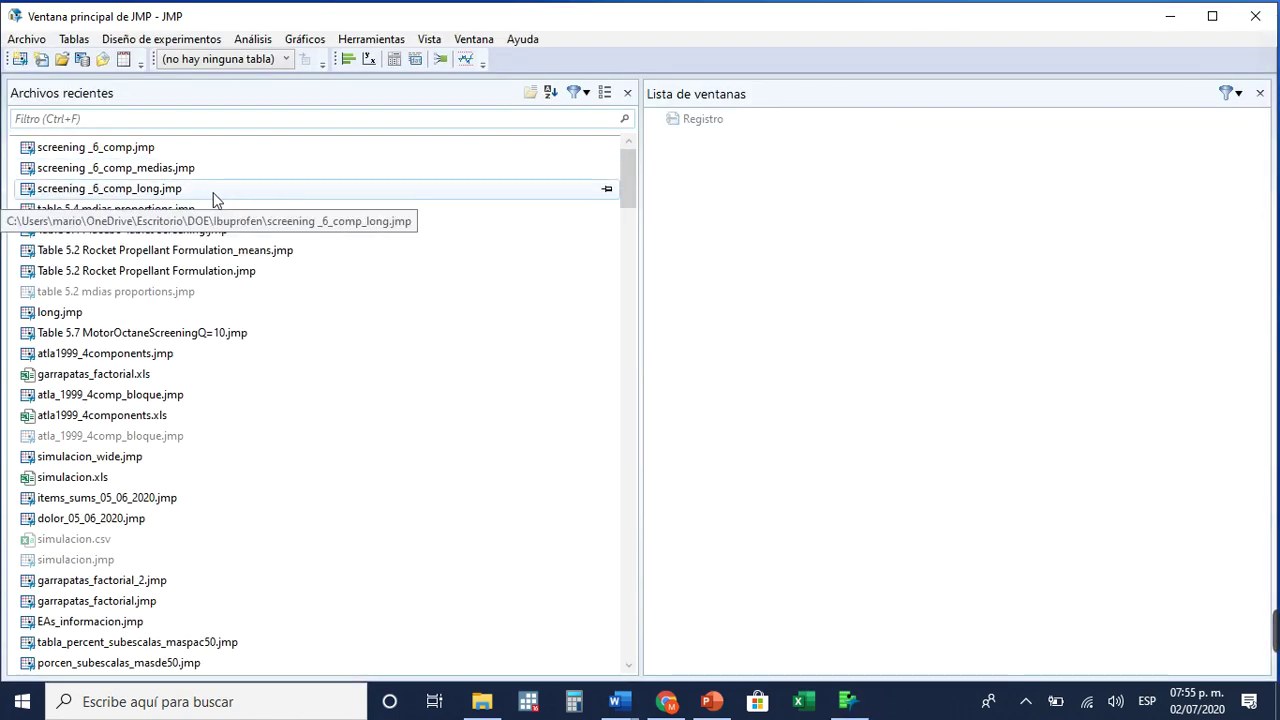
double_click(148, 148)
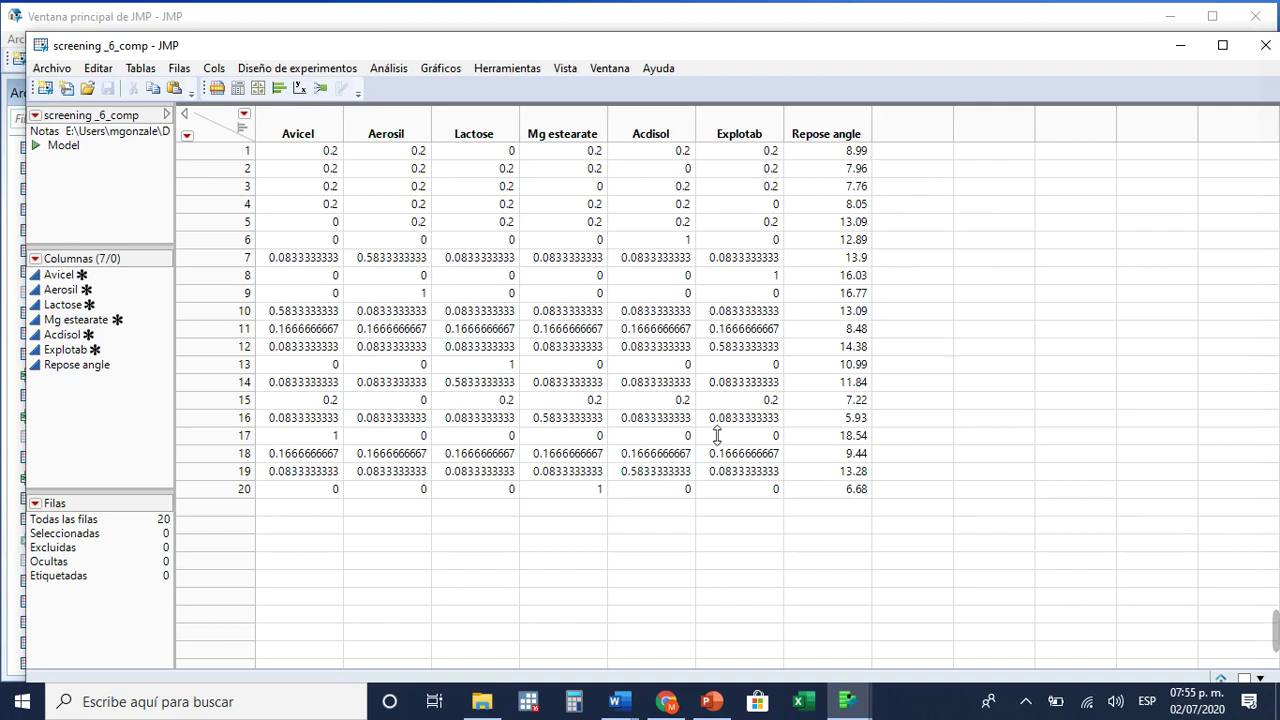
Fit the table's saved six-component mixture model for Repose angle by standard least squares and review the report down to the prediction profiler
left_click(37, 147)
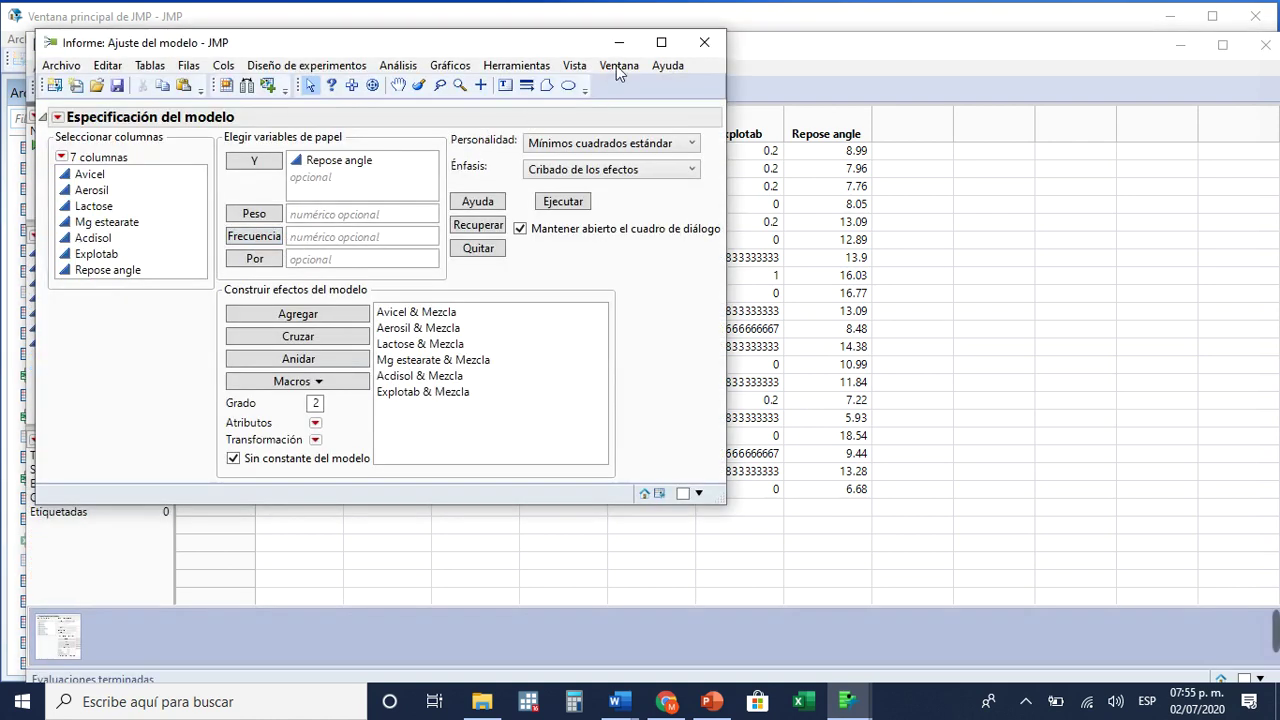
left_click(662, 44)
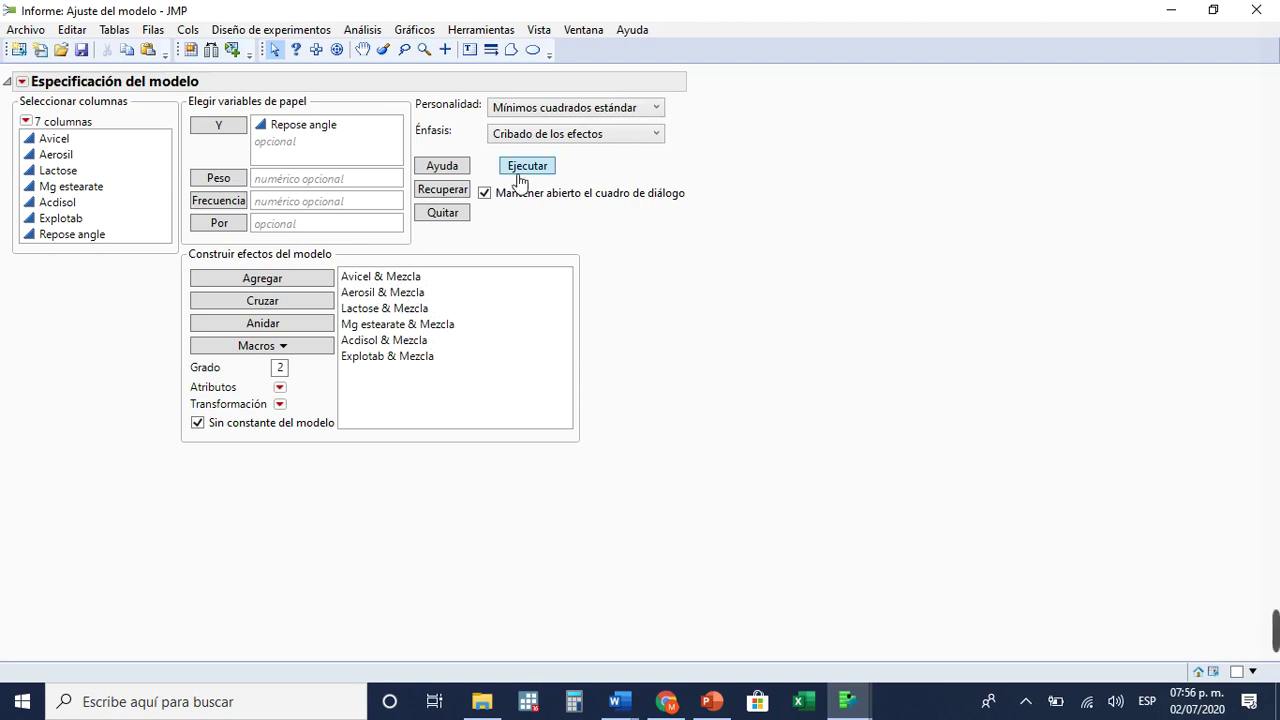
mouse_move(1278, 590)
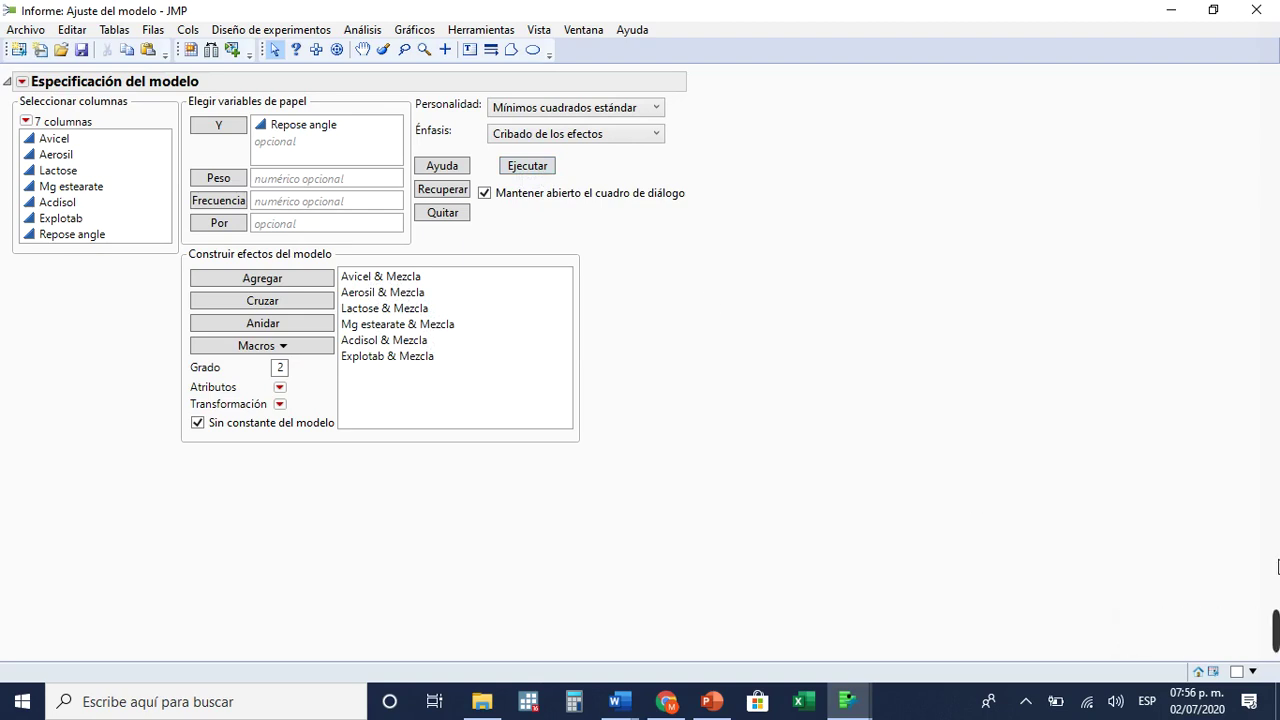
left_click(550, 168)
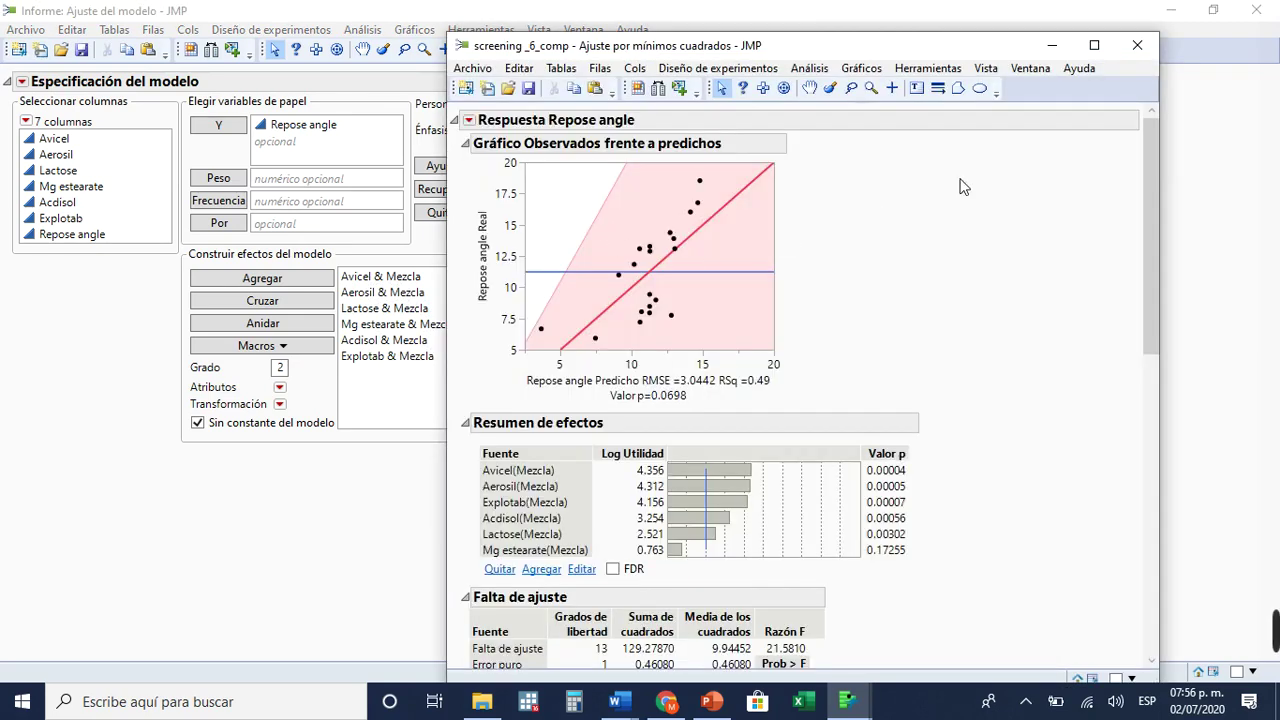
left_click(1097, 50)
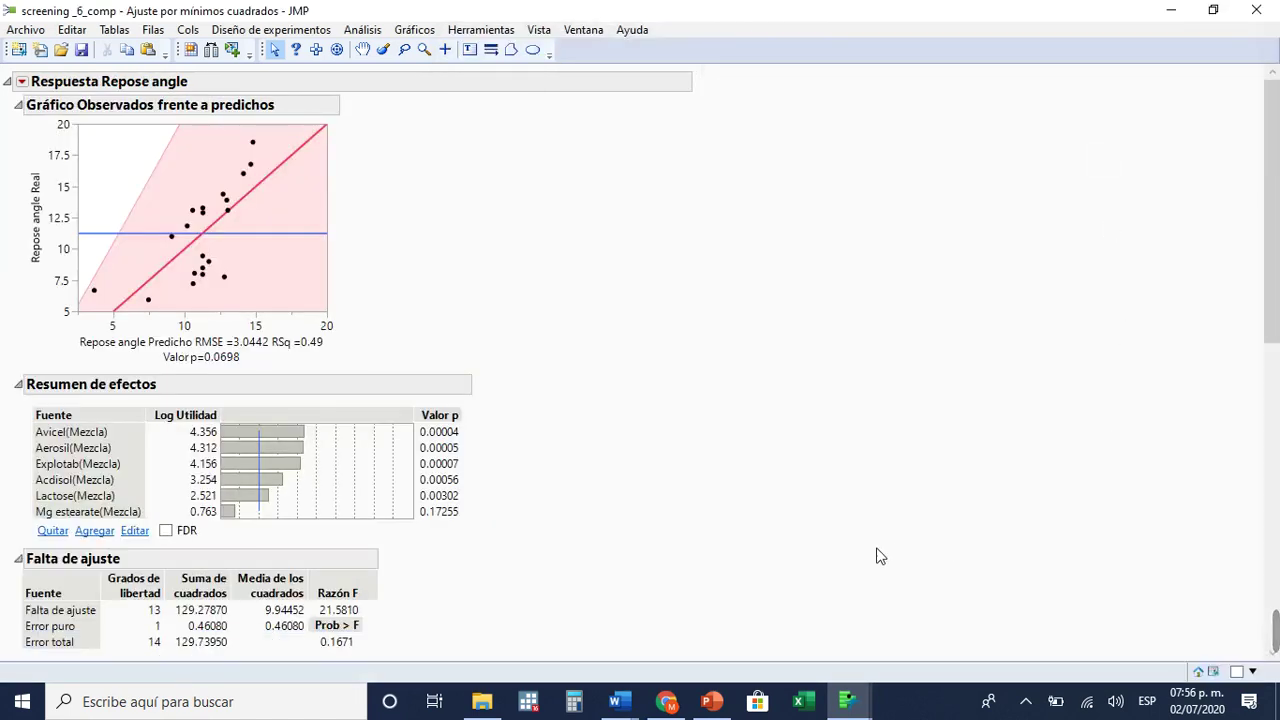
scroll(775, 433, "down", 3)
scroll(775, 433, "down", 10)
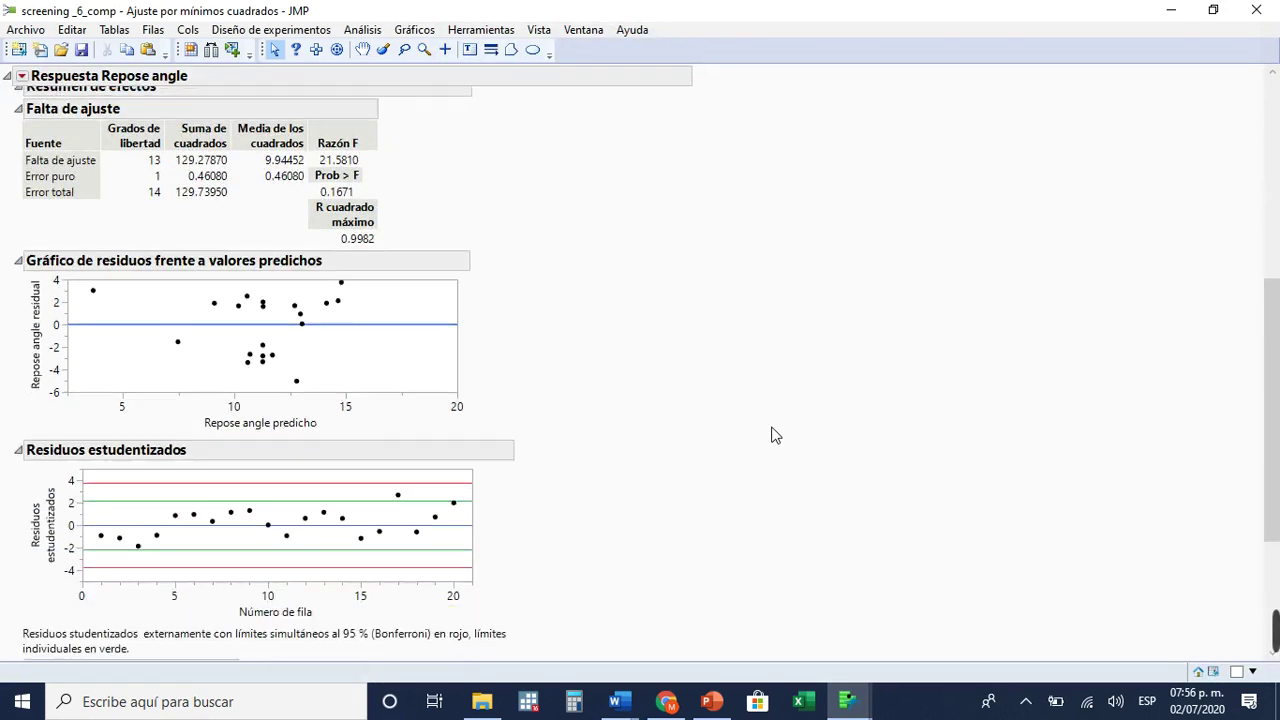
scroll(775, 433, "down", 1)
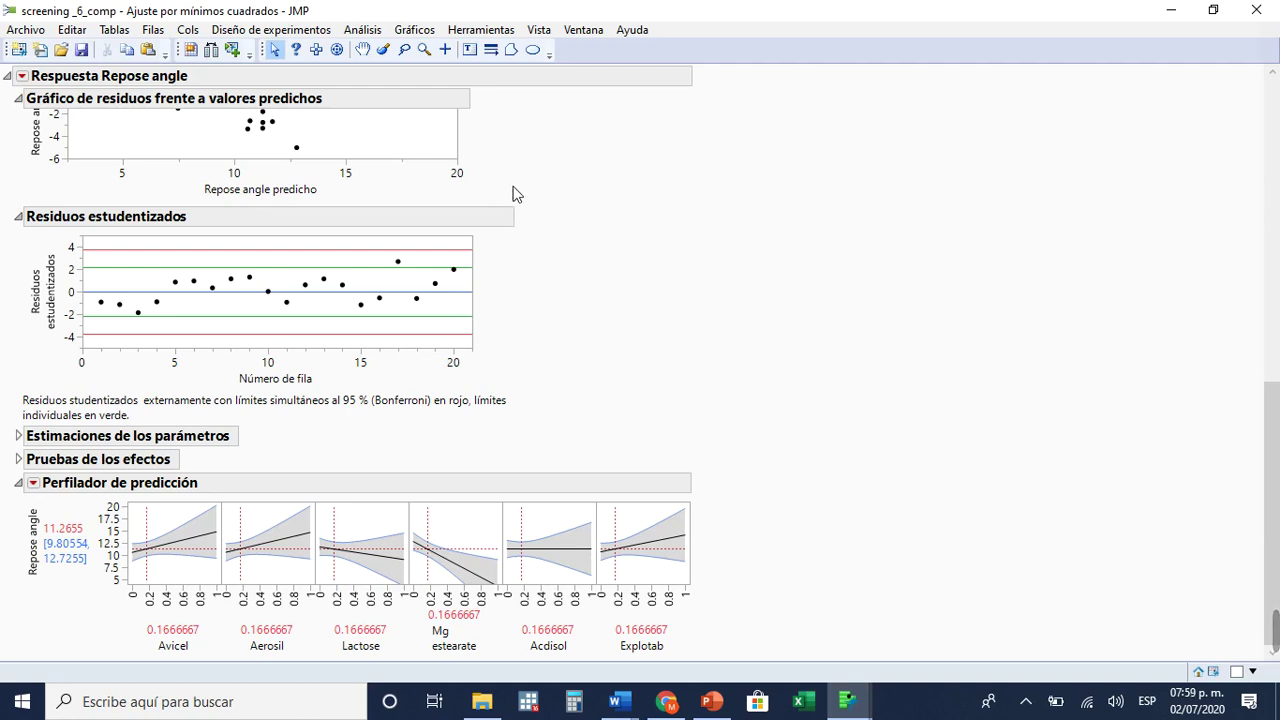
Create a new Graph Builder chart with Repose angle as the Y variable
left_click(416, 30)
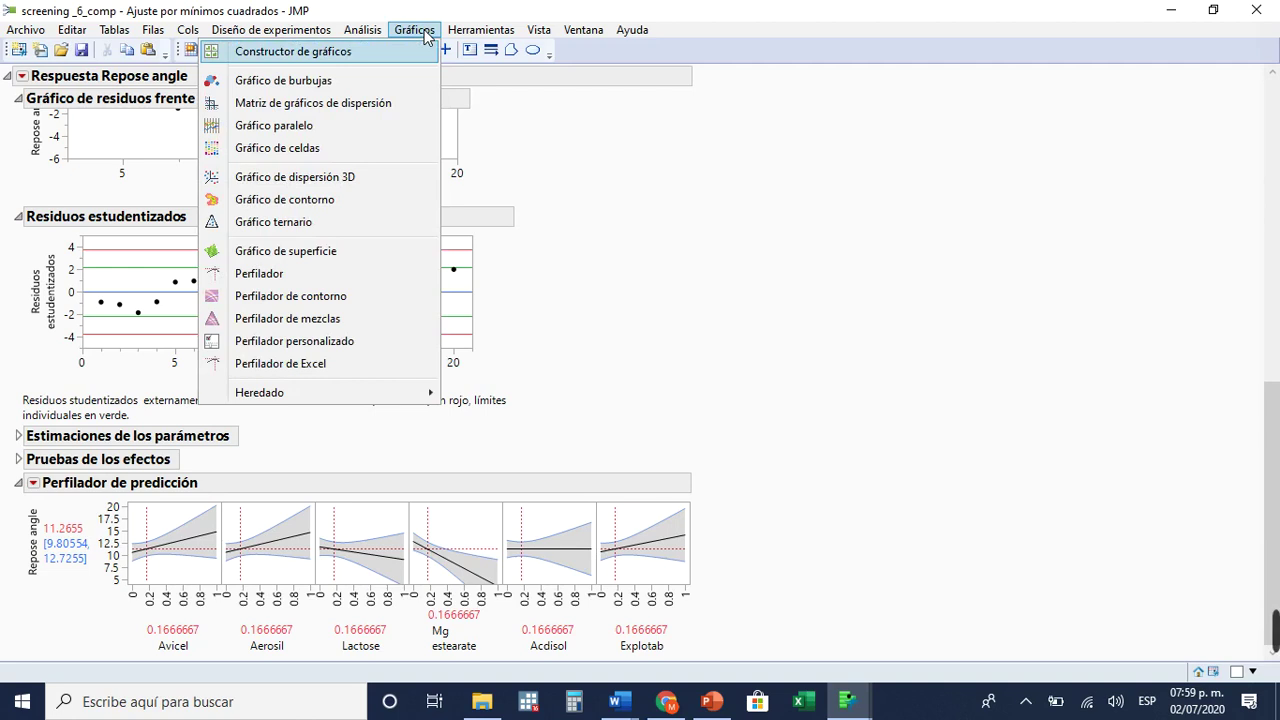
left_click(357, 51)
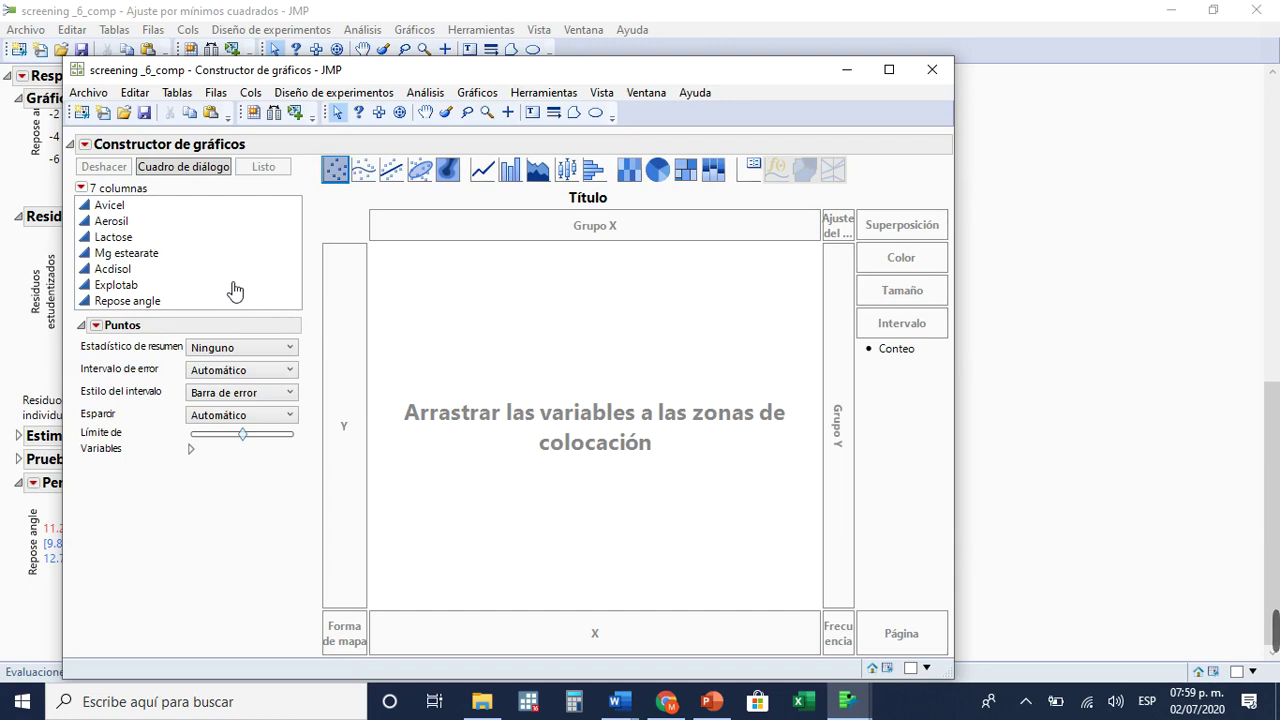
left_click(139, 310)
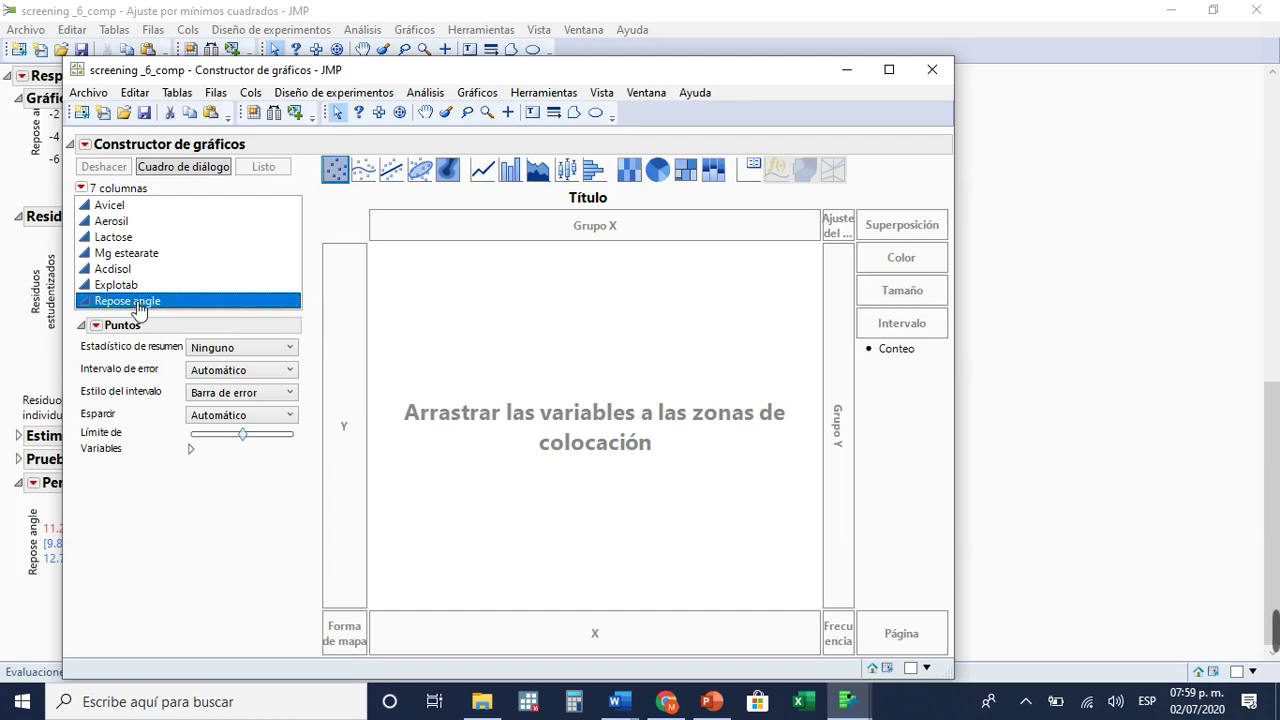
left_click_drag(139, 310, 346, 392)
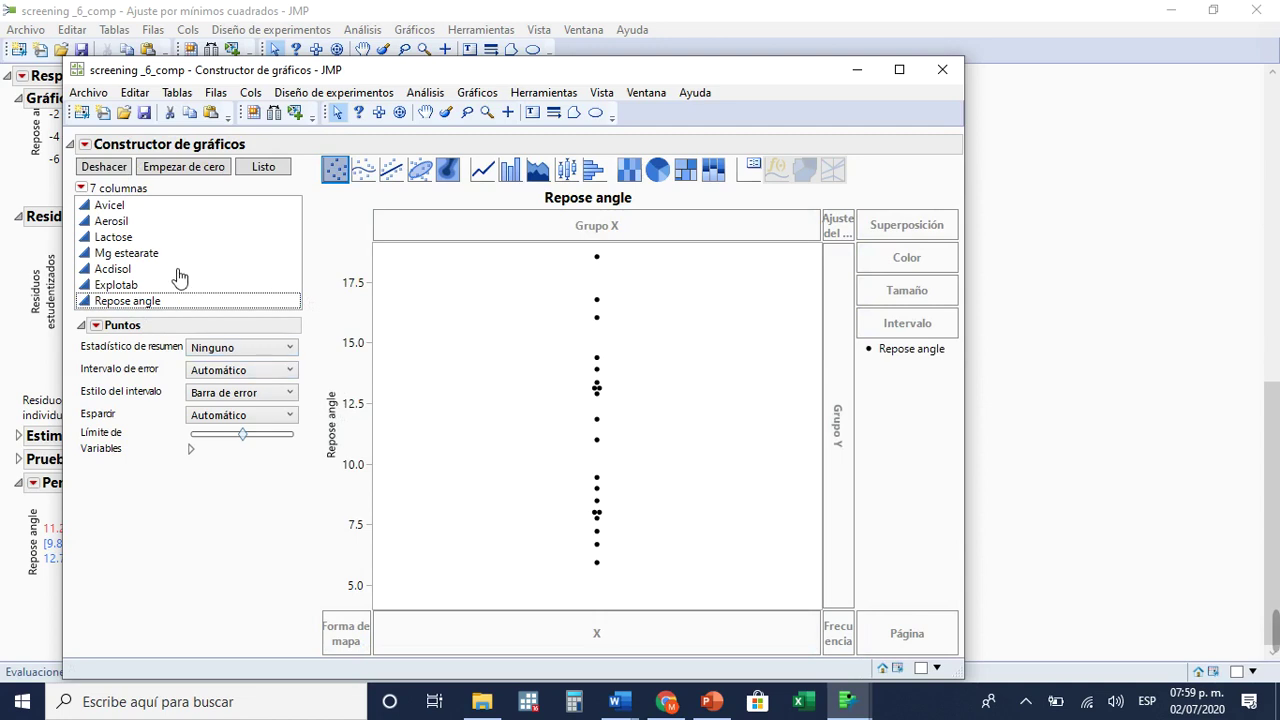
Plot Avicel, Aerosil, Lactose, Mg estearate, Acdisol and Explotab together as X variables in the chart
left_click(116, 206, "shift")
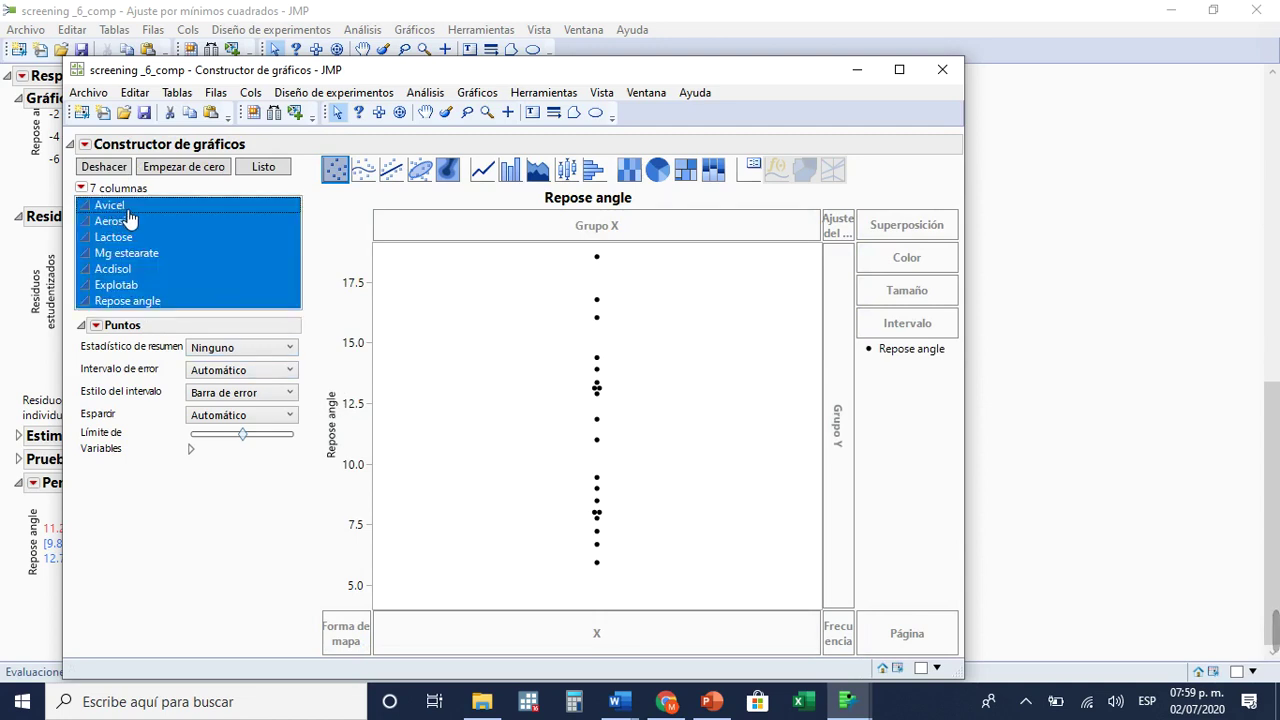
left_click(121, 210)
left_click(127, 224, "ctrl")
left_click(127, 238, "ctrl")
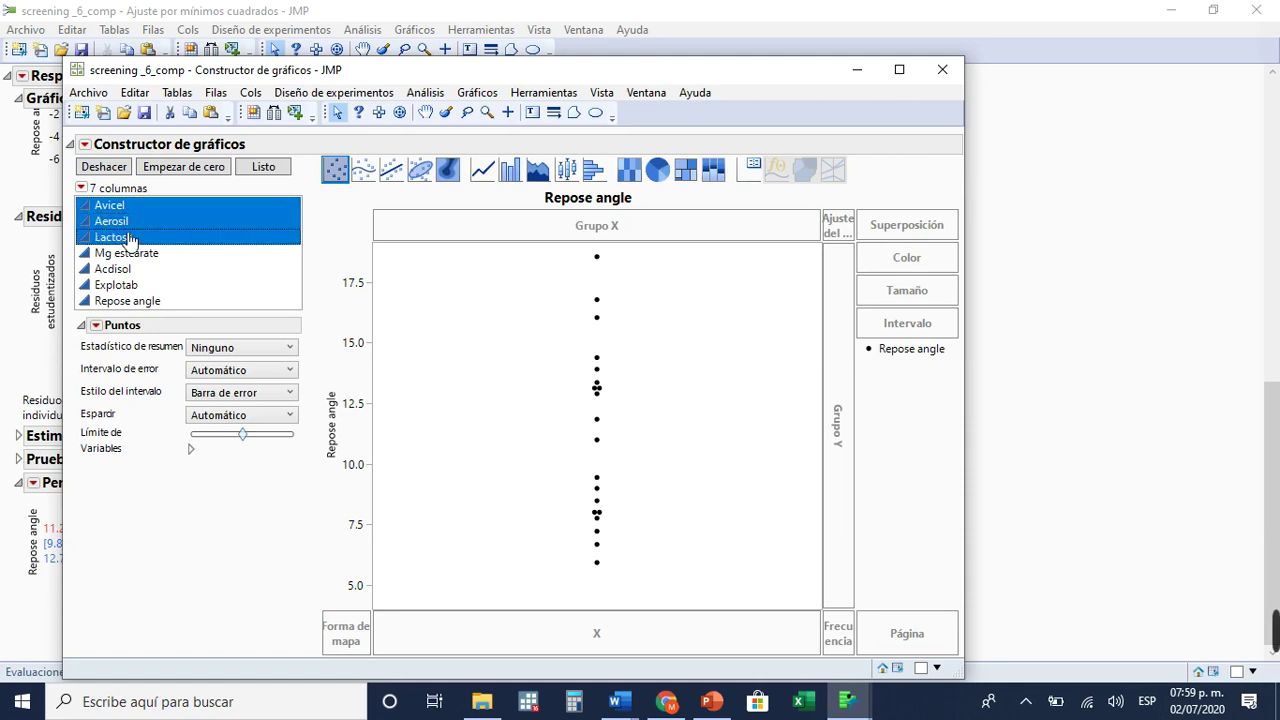
left_click(131, 254, "ctrl")
left_click(136, 270, "ctrl")
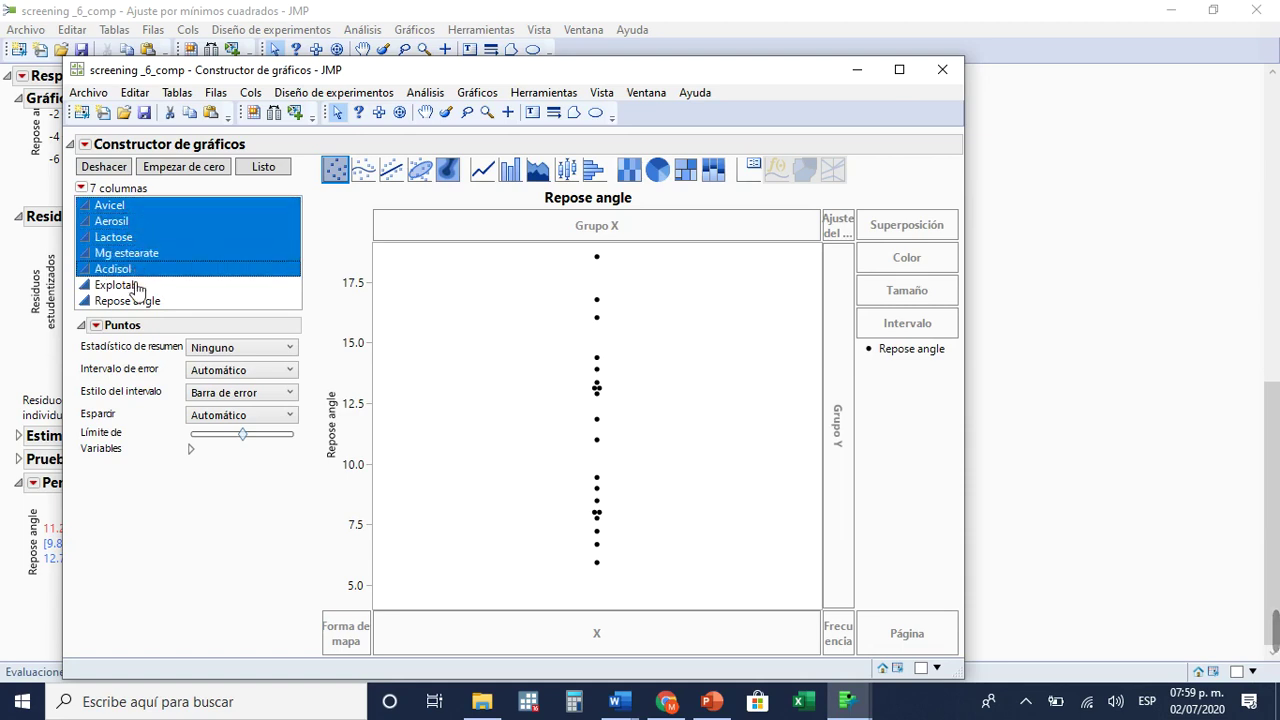
left_click(137, 286, "ctrl")
left_click_drag(137, 286, 586, 617)
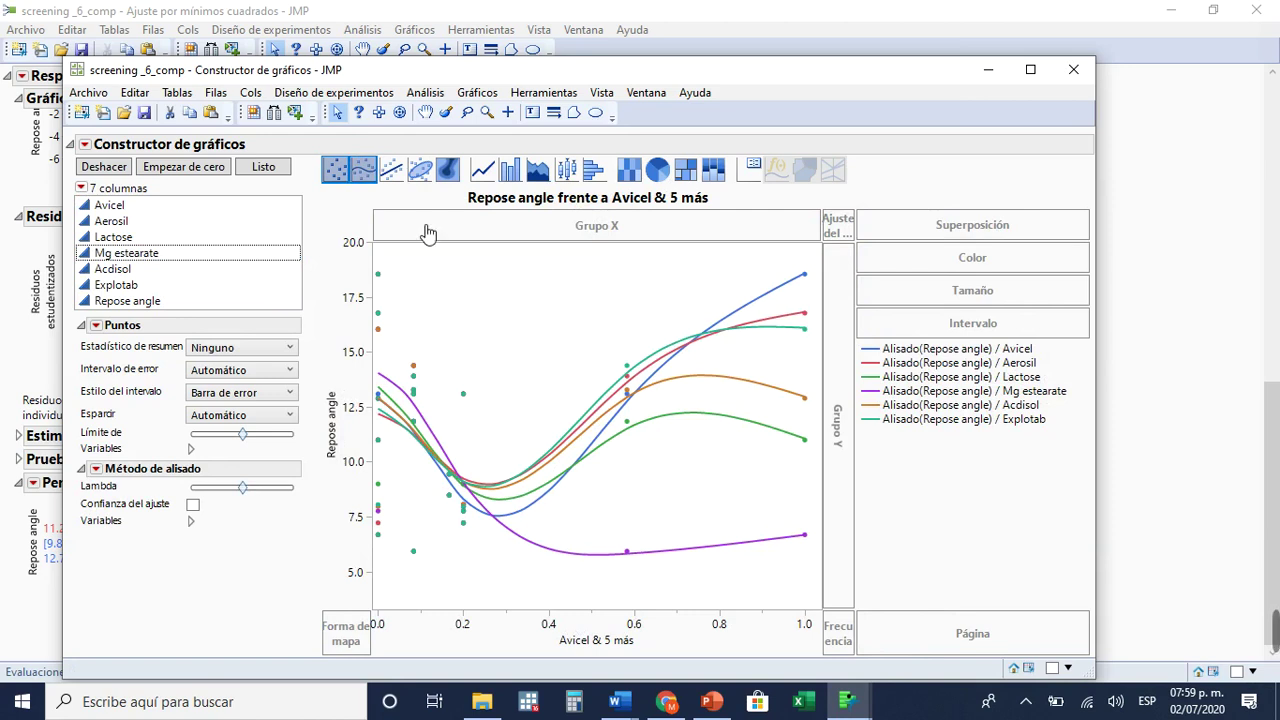
Show only linear fit lines in the chart, without points or confidence bands of fit, and finish the graph
left_click(402, 172)
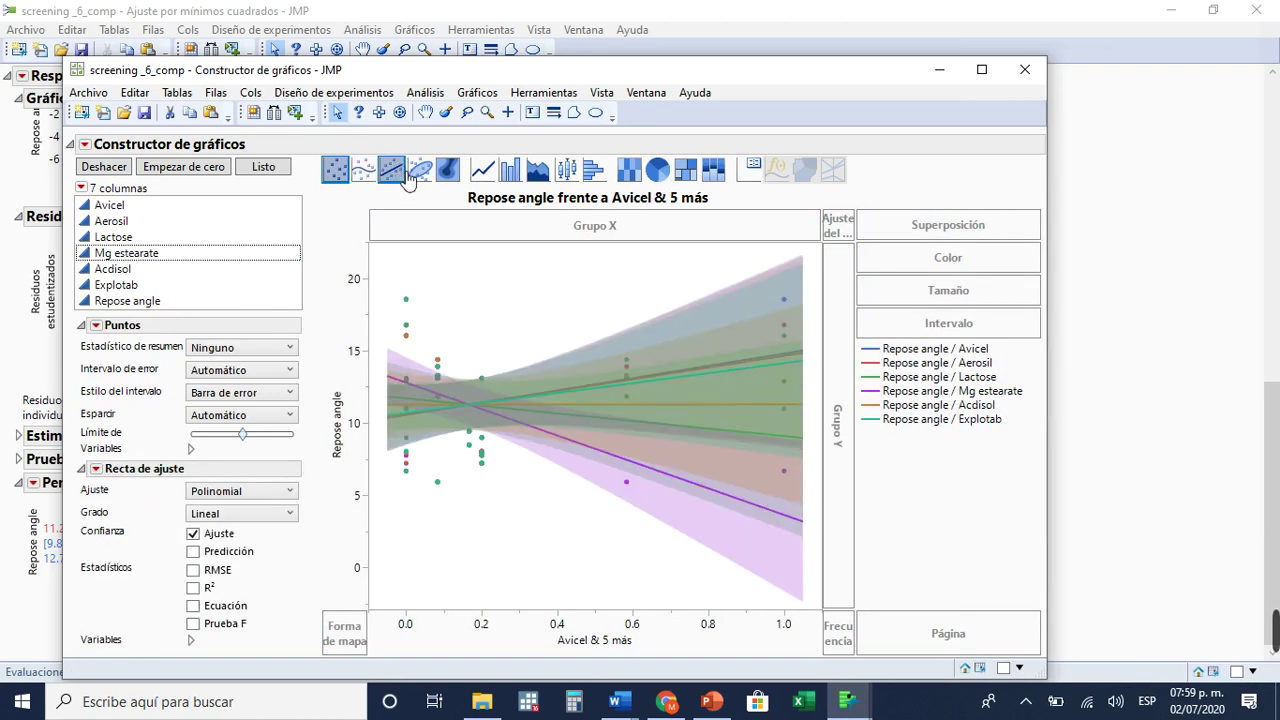
left_click(338, 173)
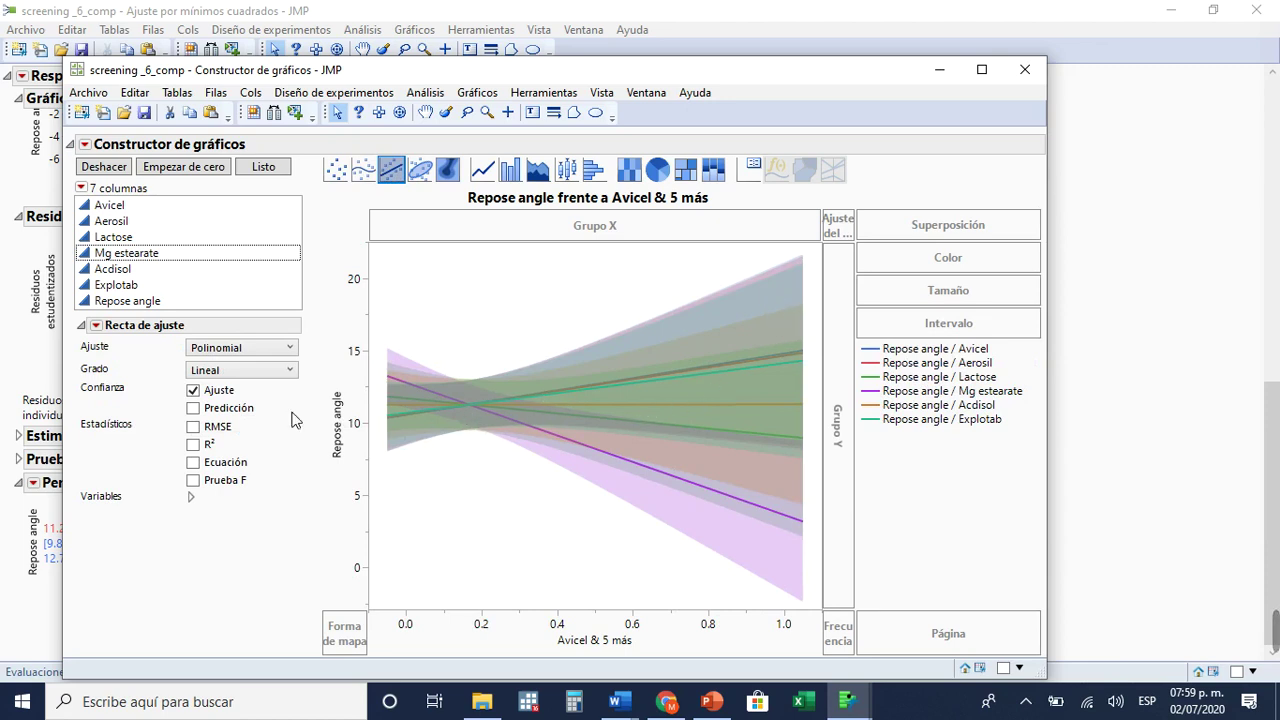
left_click(196, 392)
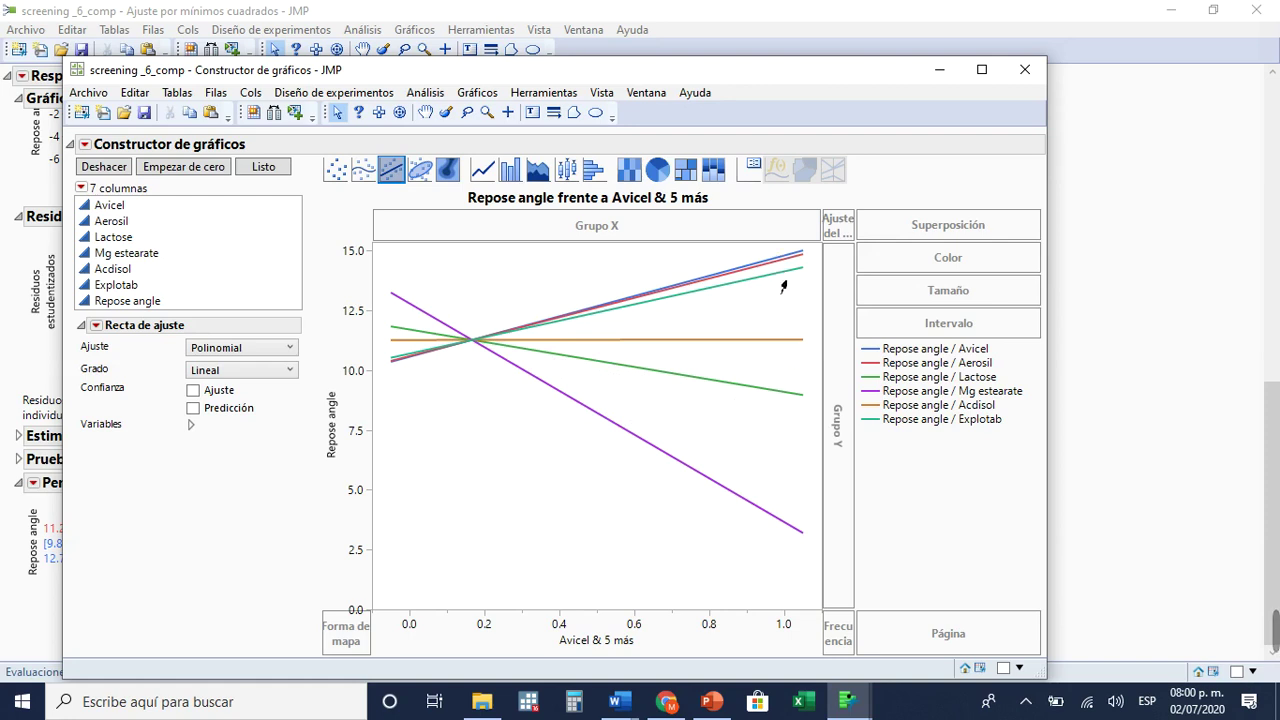
mouse_move(783, 266)
left_click(264, 167)
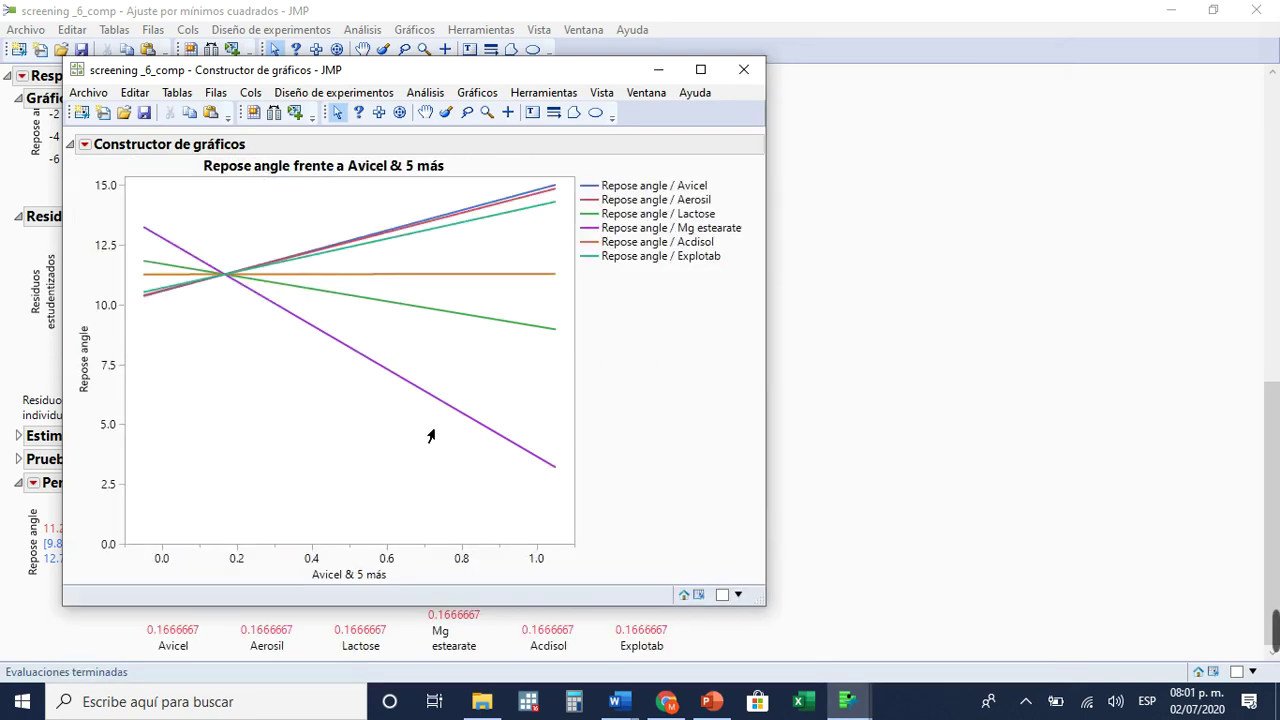
mouse_move(1147, 606)
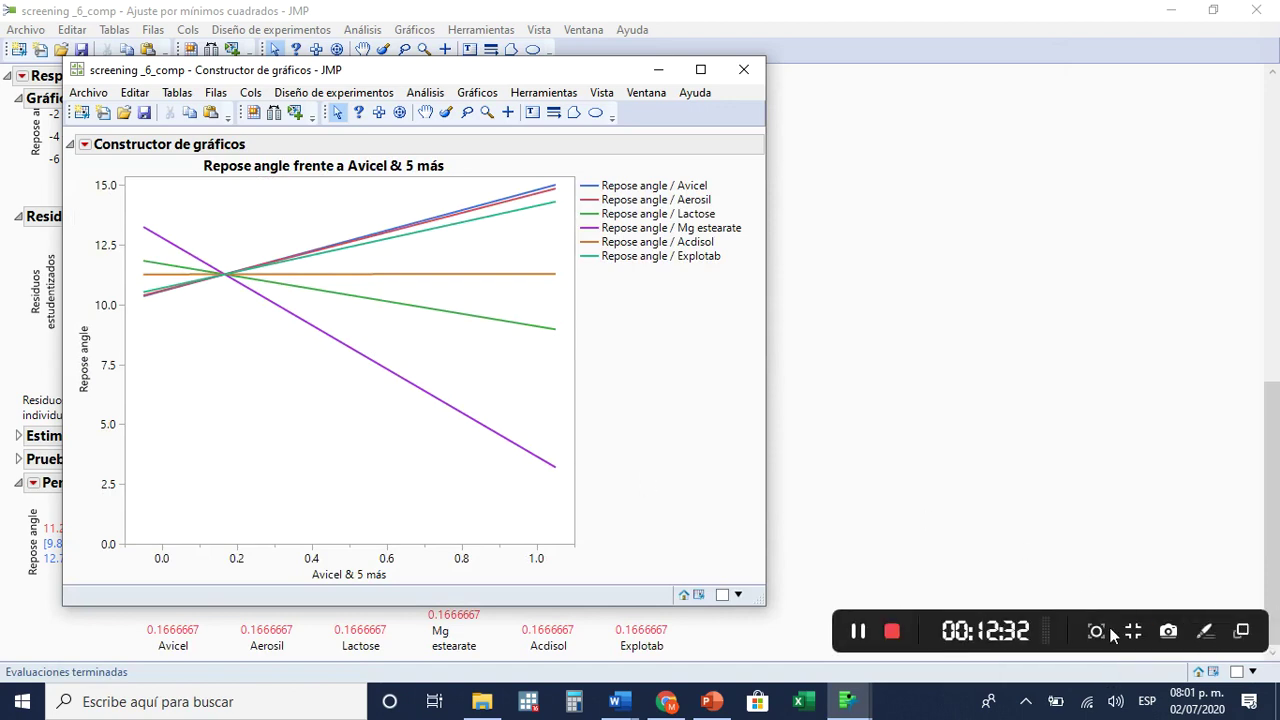
left_click(858, 632)
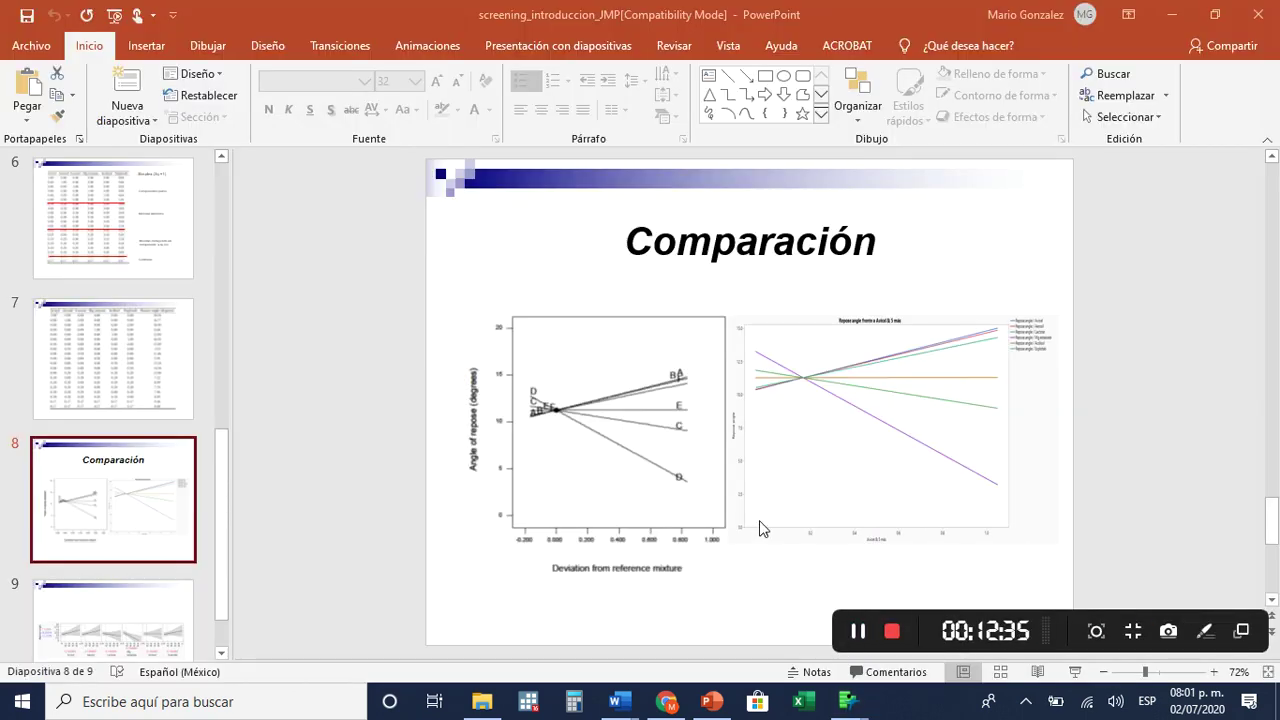